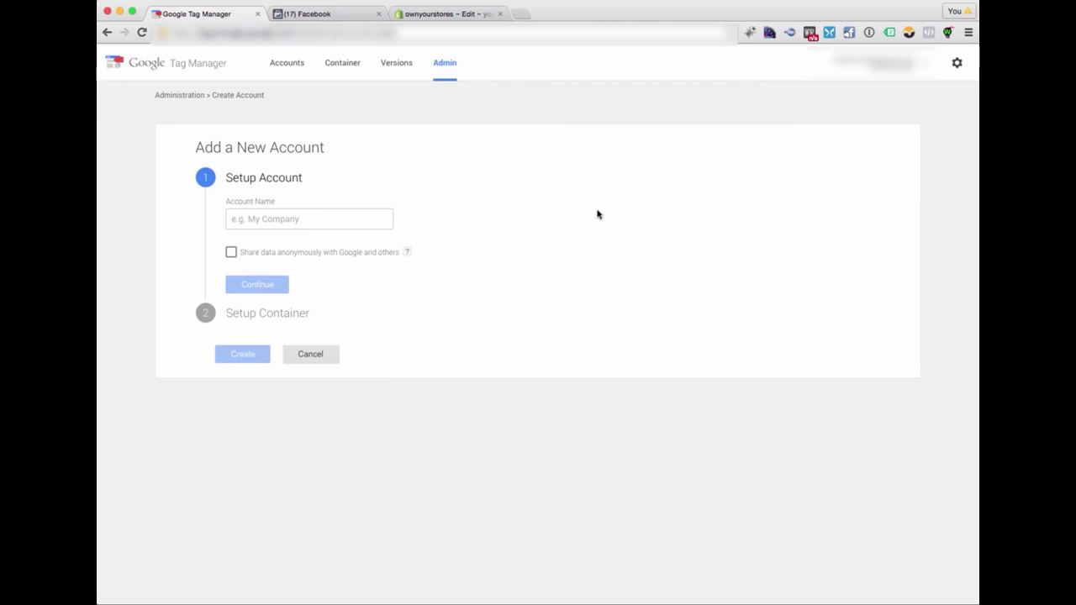
- Name the new Tag Manager account Test and continue to the container setup
{"action": "left_click", "coordinate": [293, 224]}
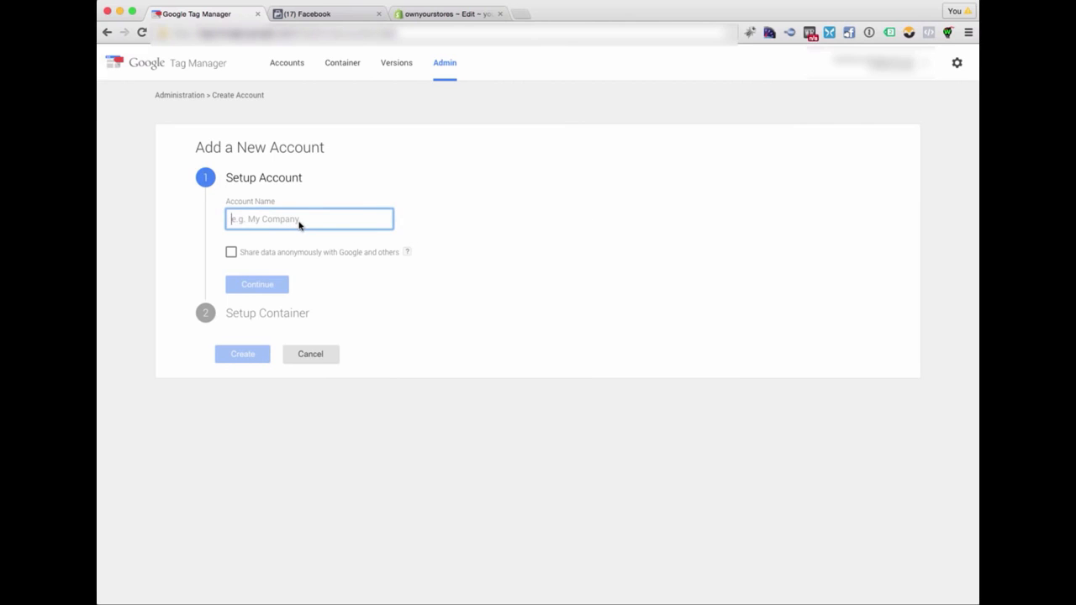
{"action": "type", "text": "Test"}
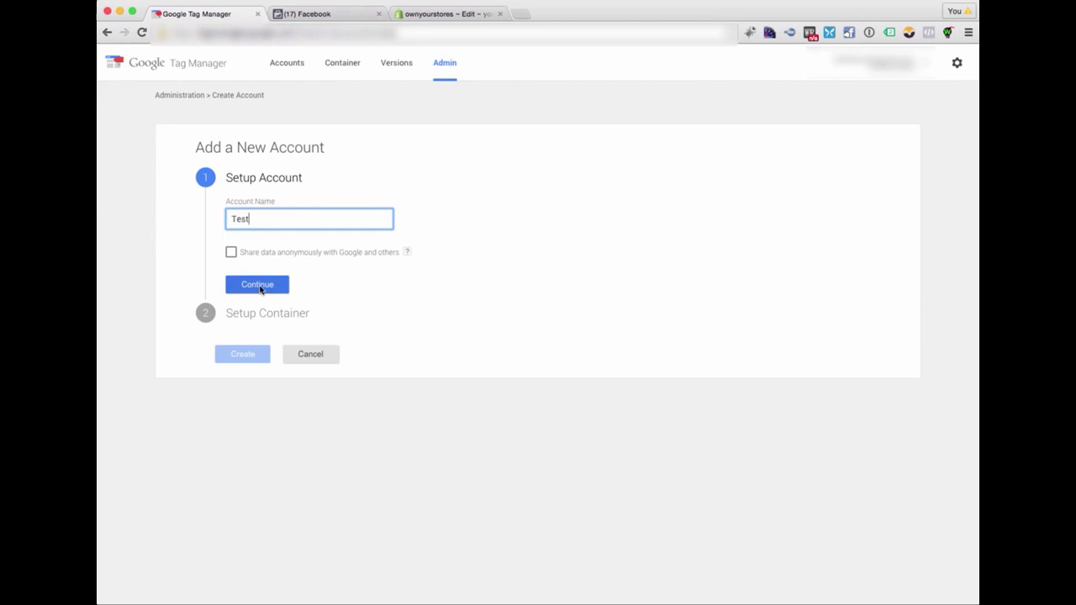
{"action": "left_click", "coordinate": [261, 286]}
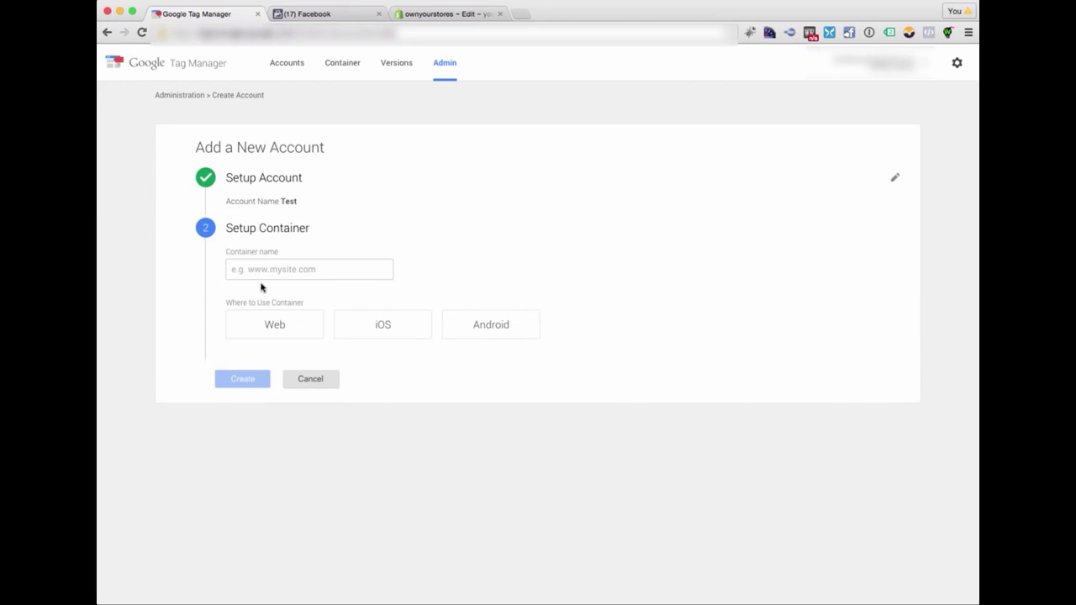
- Copy the store's domain from the Shopify page address and enter ownyourstores.myshopify.com as the container name
{"action": "left_click", "coordinate": [257, 277]}
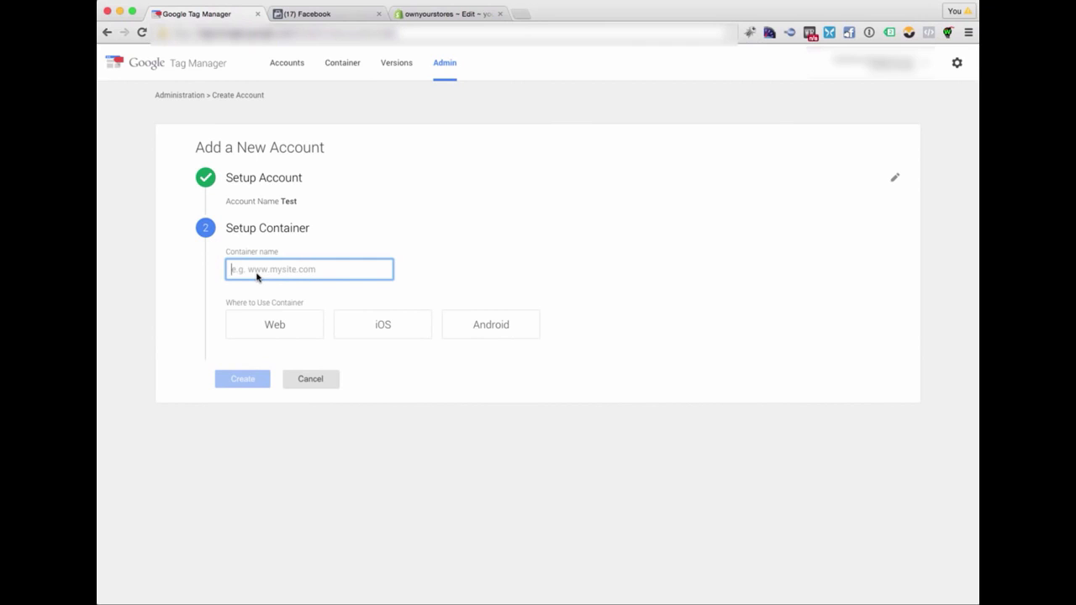
{"action": "left_click", "coordinate": [427, 15]}
{"action": "left_click", "coordinate": [323, 36]}
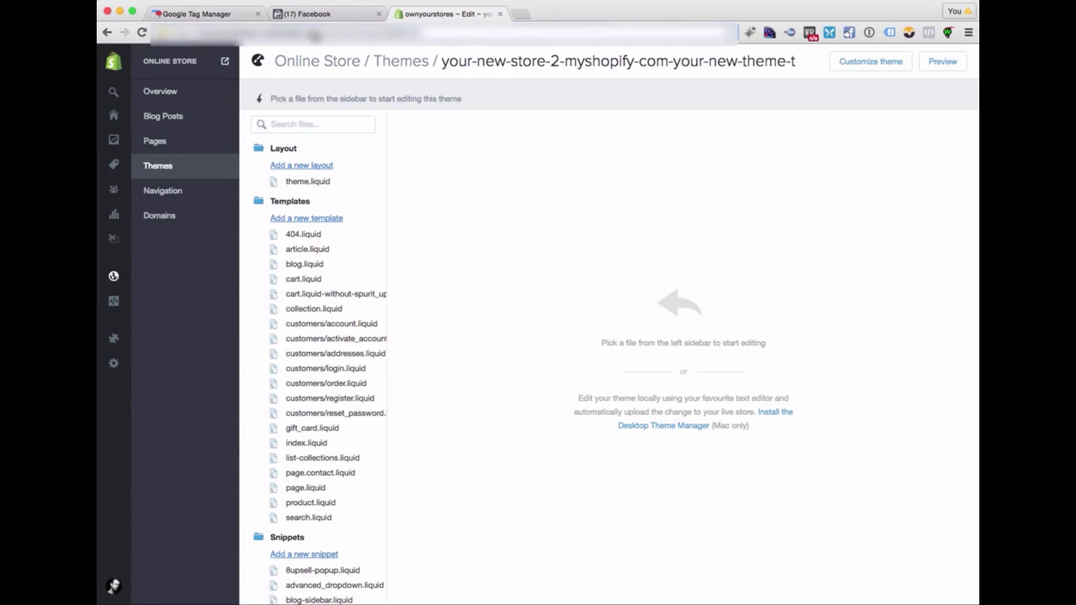
{"action": "left_click_drag", "start_coordinate": [320, 36], "coordinate": [202, 36]}
{"action": "left_click", "coordinate": [209, 14]}
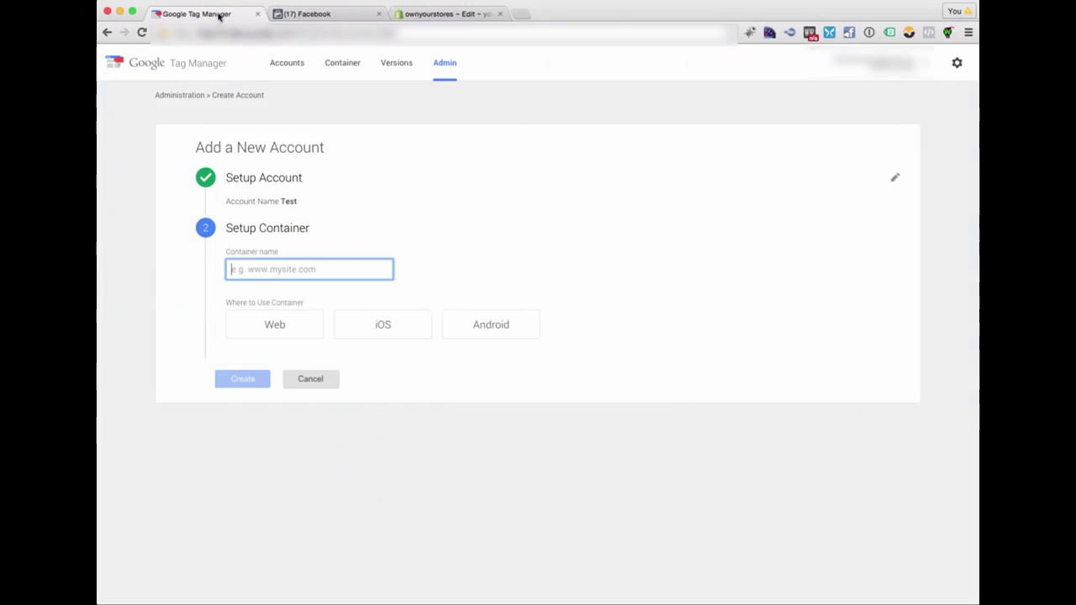
{"action": "type", "text": "ownyourstores.myshopify.com"}
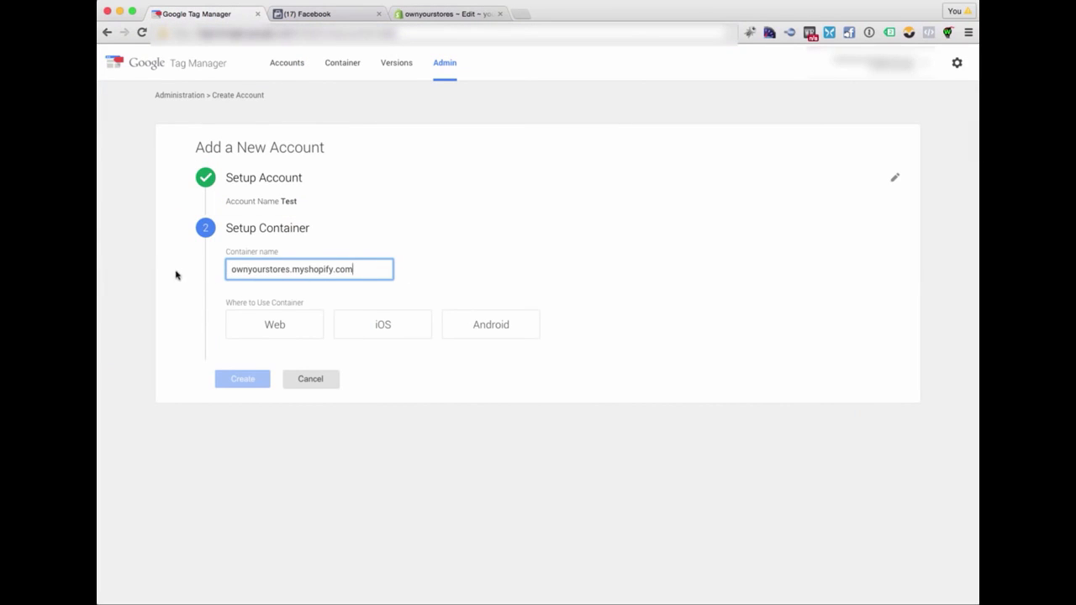
- Set the container's use to Web, create it and accept the Terms of Service Agreement
{"action": "left_click", "coordinate": [276, 329]}
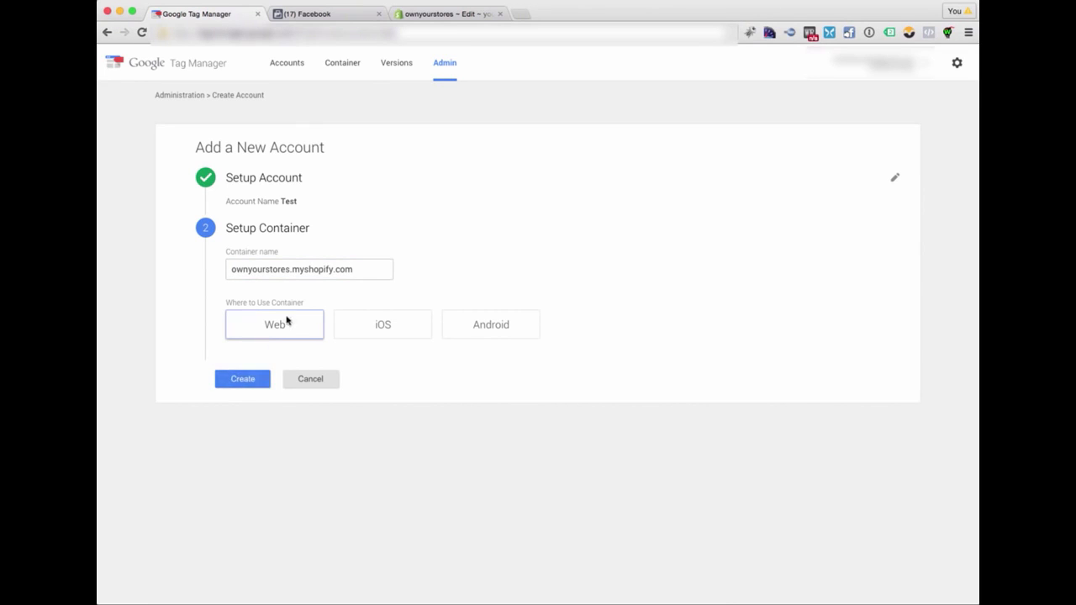
{"action": "left_click", "coordinate": [241, 379]}
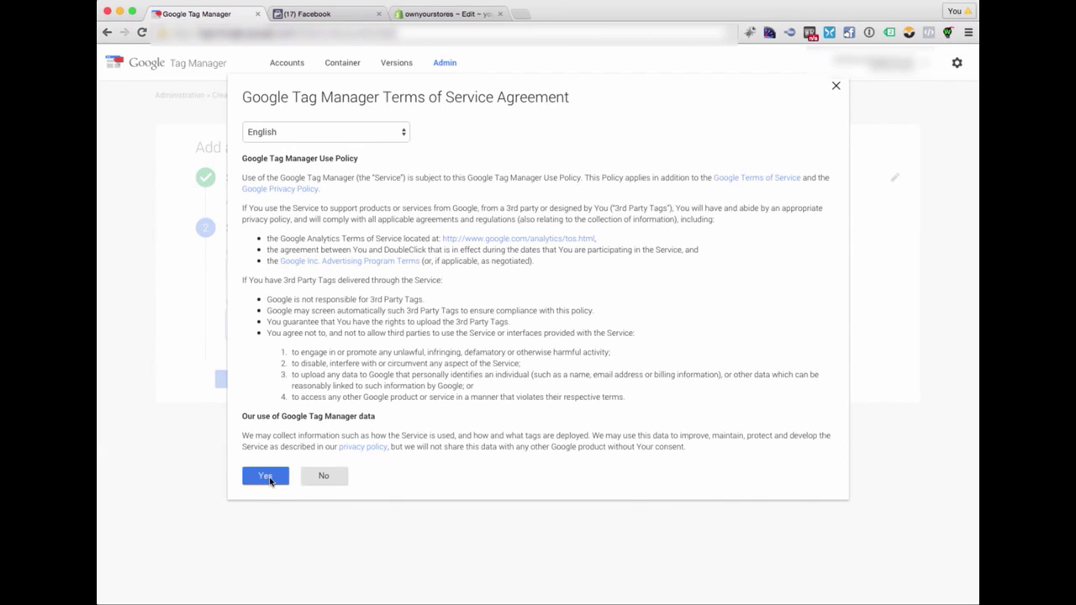
{"action": "left_click", "coordinate": [267, 477]}
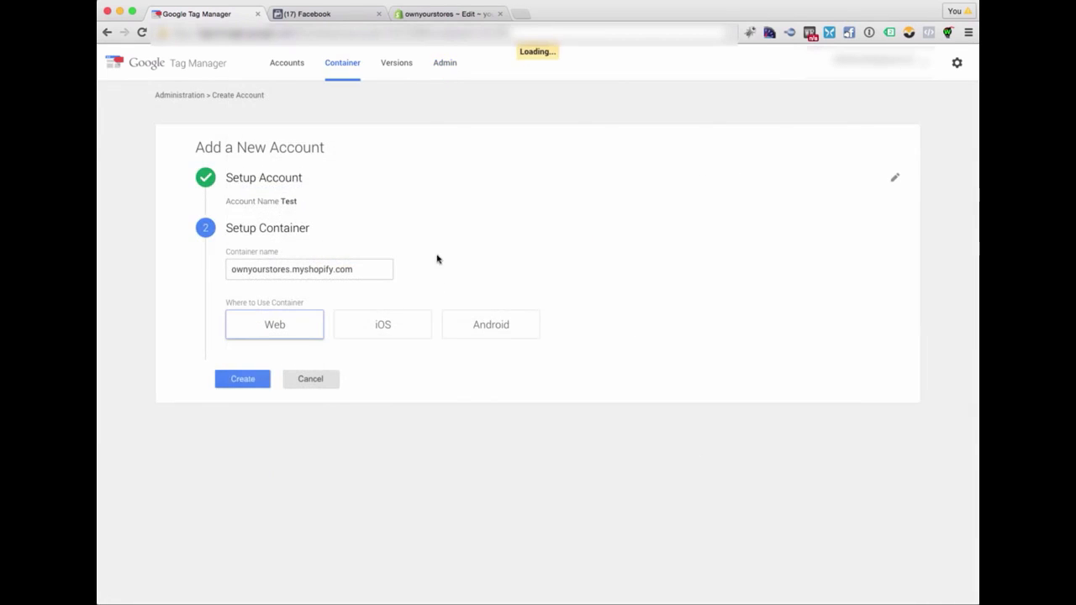
- Copy the whole Google Tag Manager install code, then switch to the Shopify theme editor and create a snippet called google-tag
{"action": "left_click", "coordinate": [545, 195]}
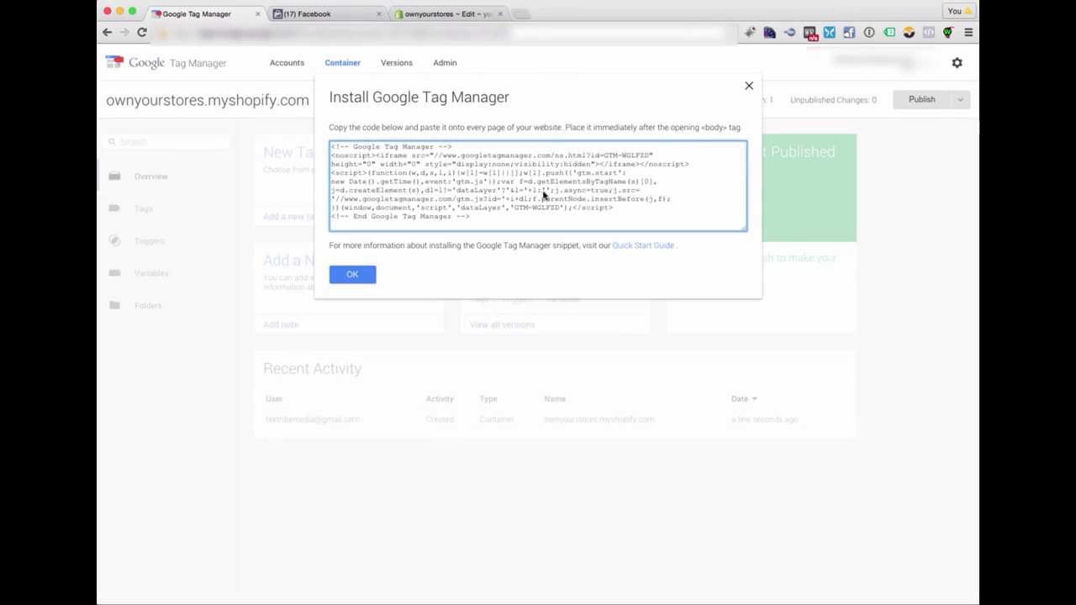
{"action": "key", "text": "super+a"}
{"action": "key", "text": "ctrl+c"}
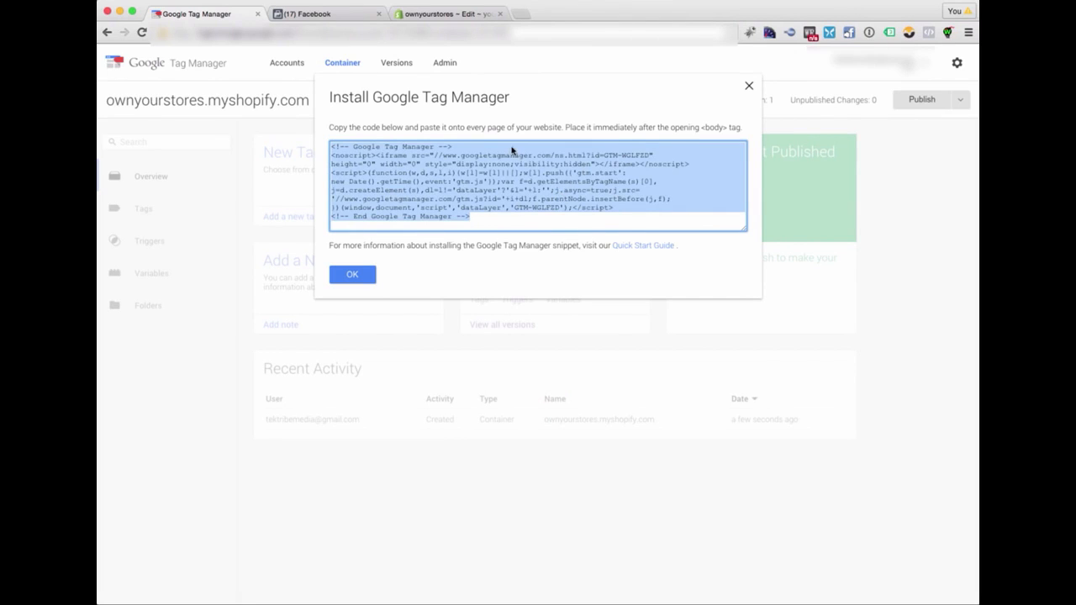
{"action": "left_click", "coordinate": [448, 14]}
{"action": "scroll", "coordinate": [318, 445], "scroll_direction": "down", "scroll_amount": 3}
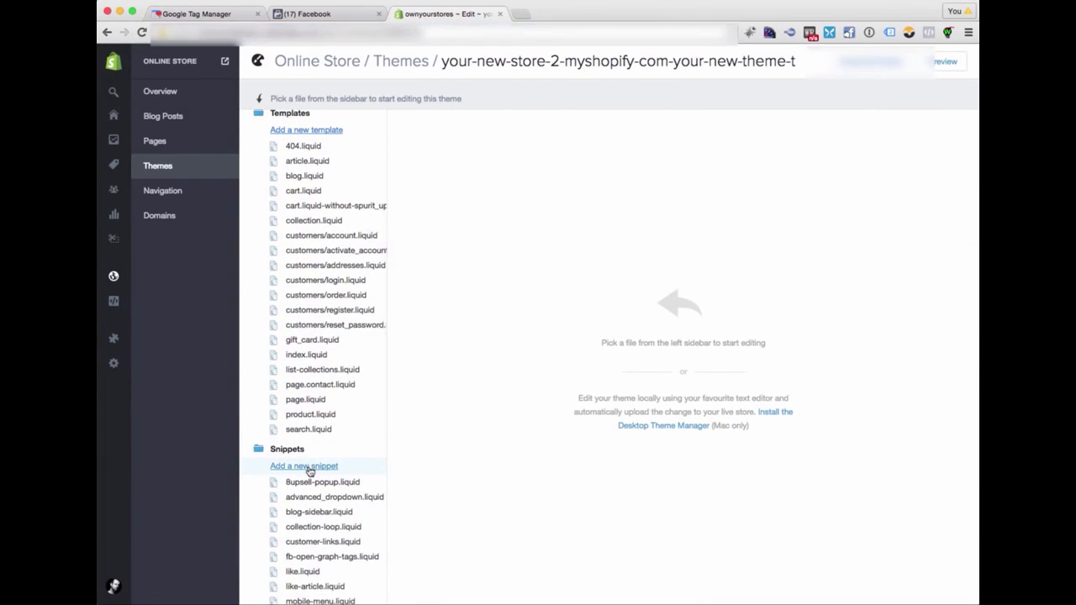
{"action": "left_click", "coordinate": [308, 467]}
{"action": "left_click", "coordinate": [488, 165]}
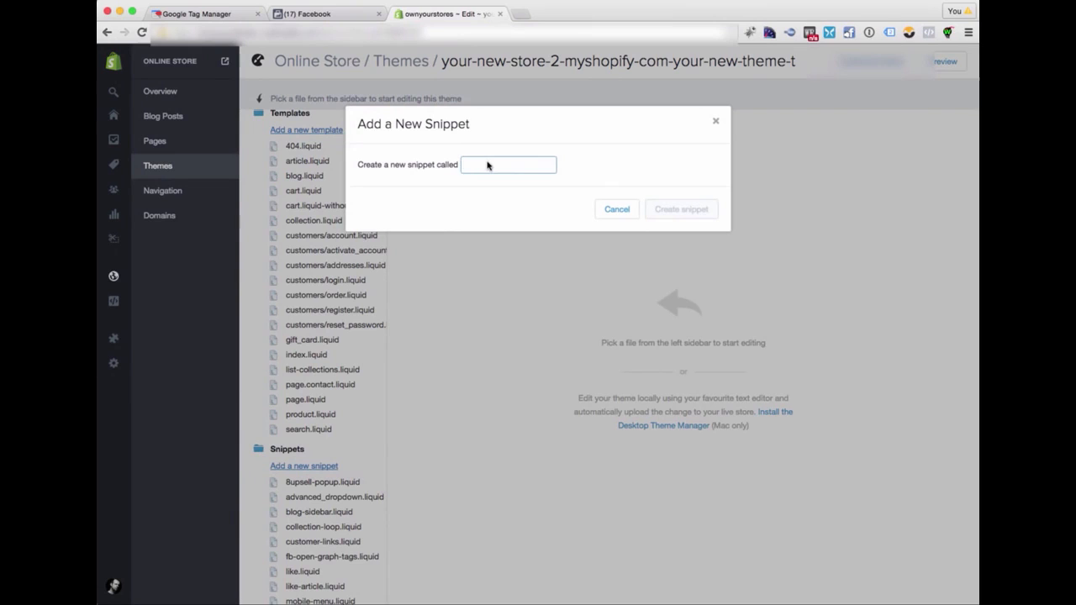
{"action": "type", "text": "google-tag"}
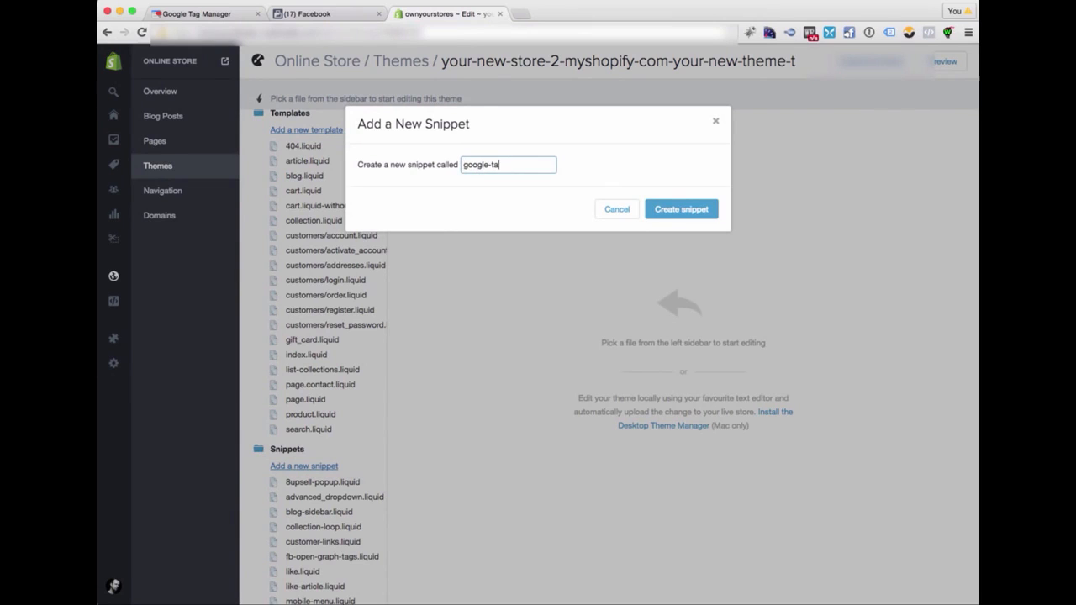
{"action": "key", "text": "Return"}
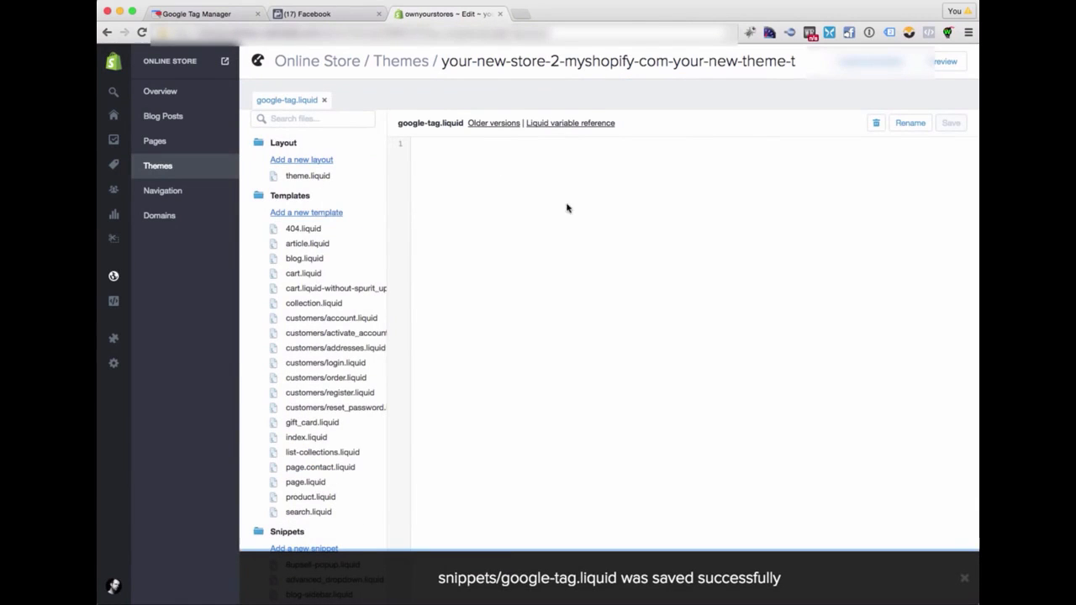
- Paste the copied install code into the empty google-tag.liquid snippet and save the file
{"action": "left_click", "coordinate": [477, 176]}
{"action": "key", "text": "ctrl+v"}
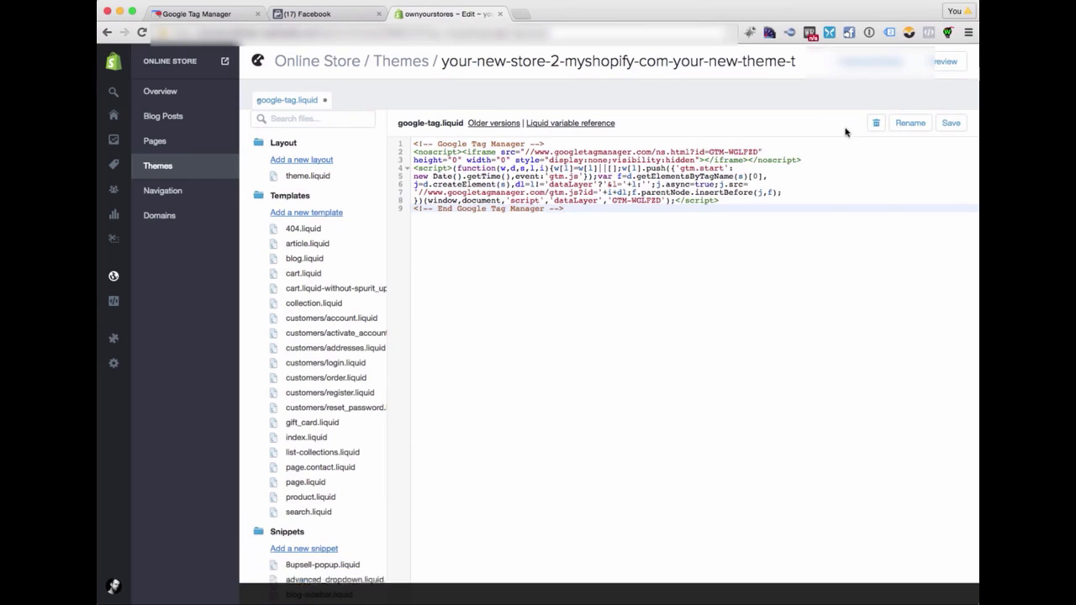
{"action": "left_click", "coordinate": [953, 125]}
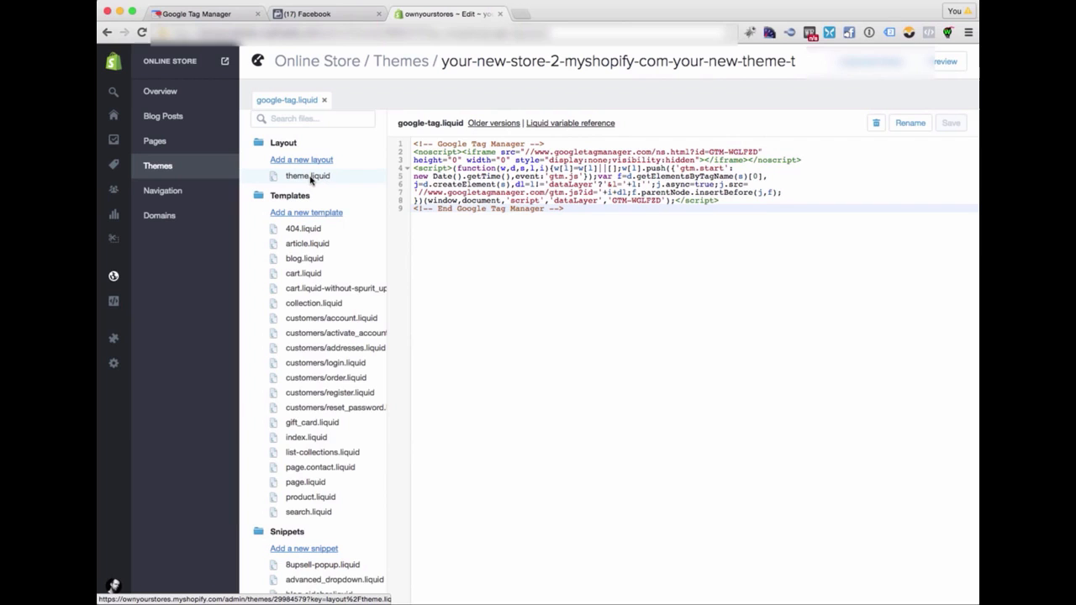
- In theme.liquid, insert {% include 'google-tag' %} on the line below the opening <body> tag and save the file
{"action": "left_click", "coordinate": [310, 179]}
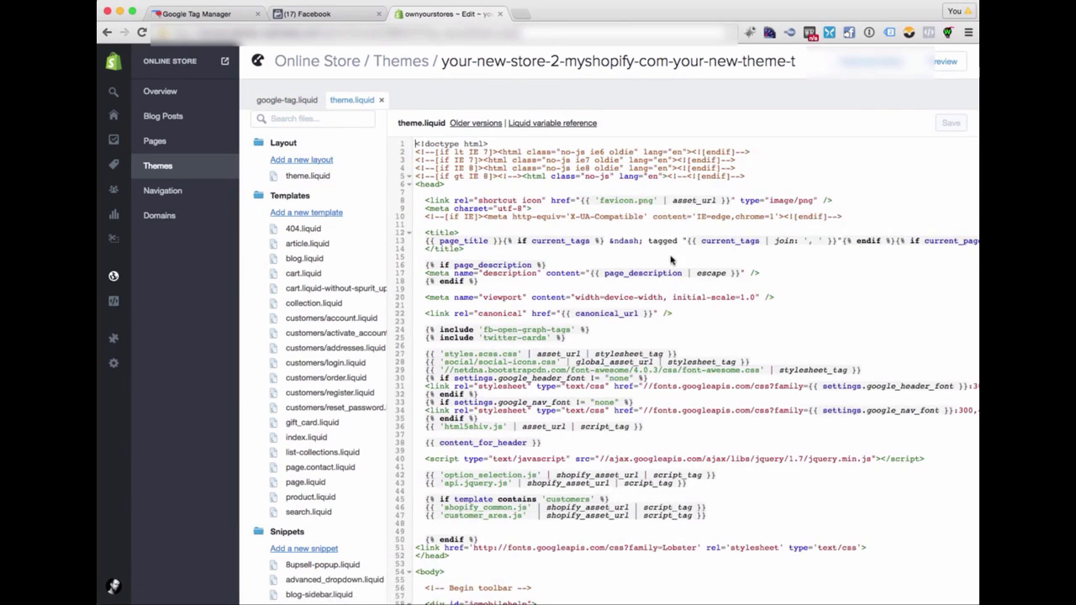
{"action": "scroll", "coordinate": [671, 259], "scroll_direction": "down", "scroll_amount": 2}
{"action": "scroll", "coordinate": [670, 259], "scroll_direction": "down", "scroll_amount": 5}
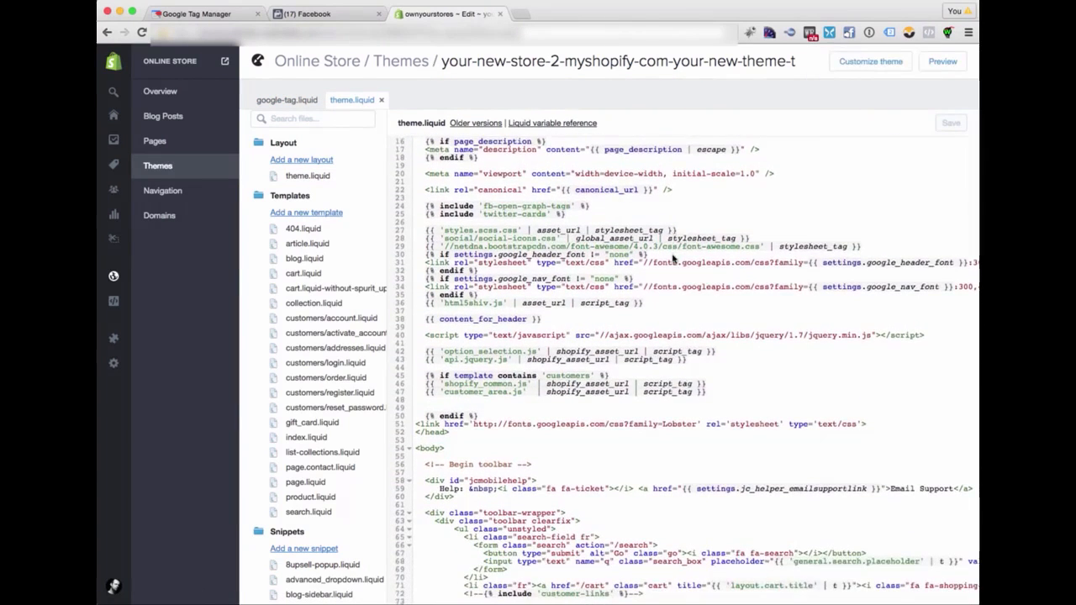
{"action": "scroll", "coordinate": [673, 259], "scroll_direction": "down", "scroll_amount": 1}
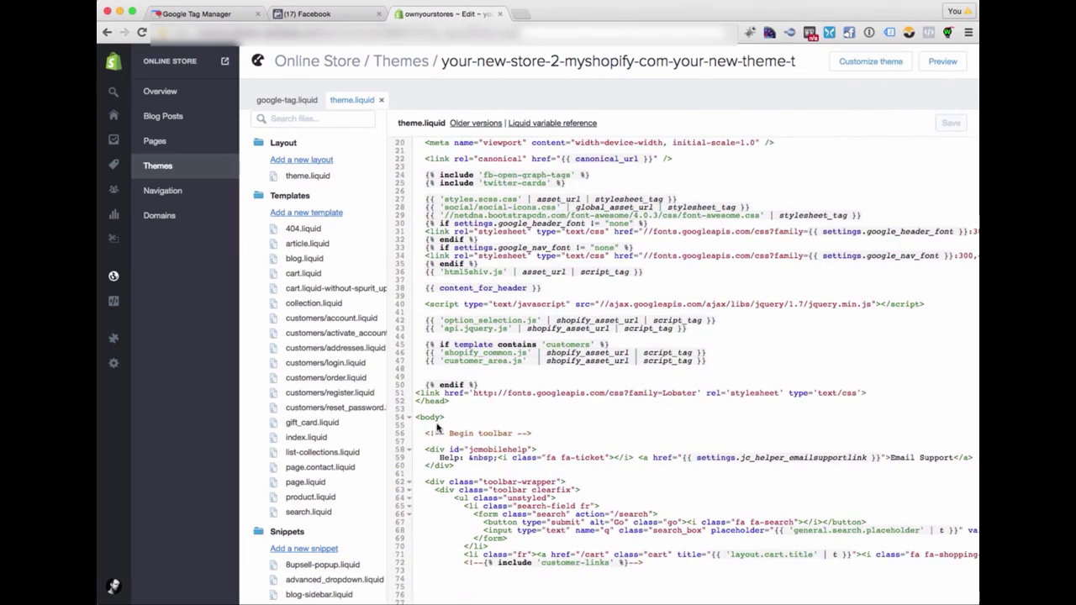
{"action": "left_click", "coordinate": [436, 426]}
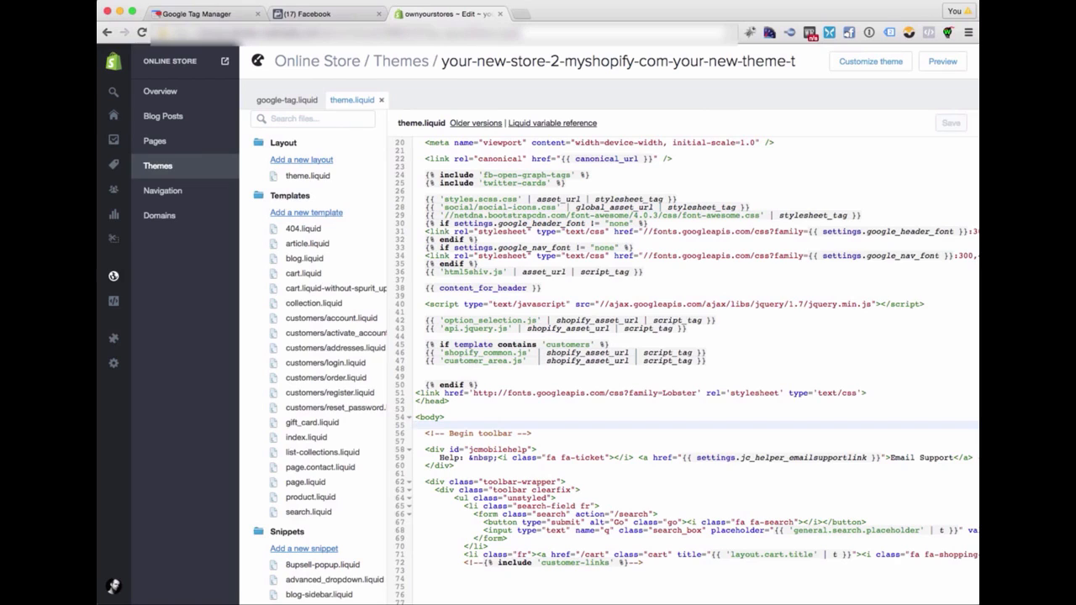
{"action": "type", "text": "{% include \""}
{"action": "key", "text": "BackSpace"}
{"action": "key", "text": "BackSpace"}
{"action": "type", "text": "'google-tag' %"}
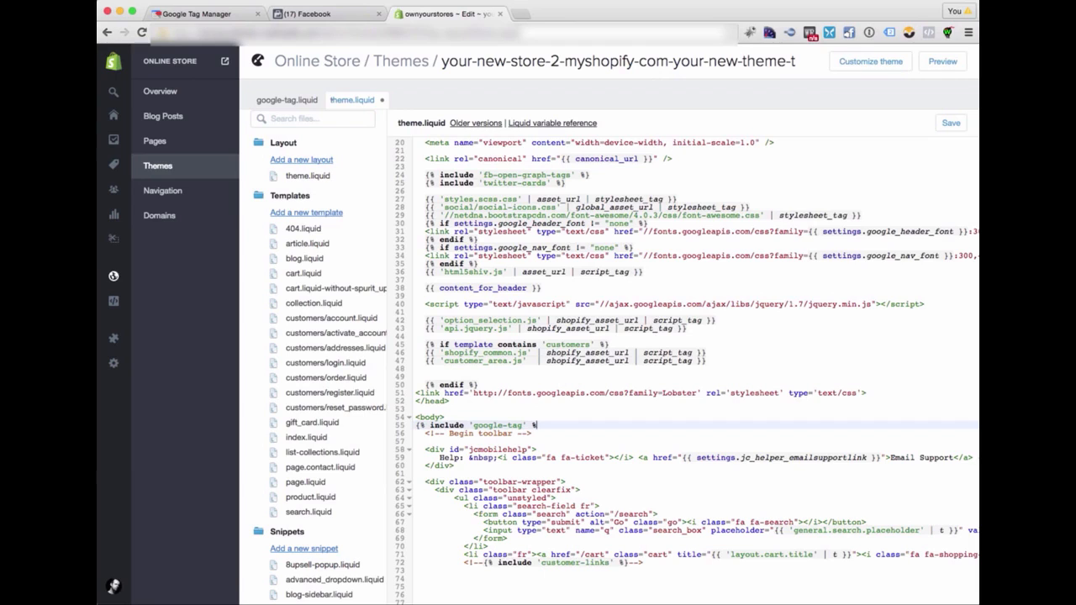
{"action": "type", "text": "}"}
{"action": "key", "text": "Down"}
{"action": "key", "text": "Down"}
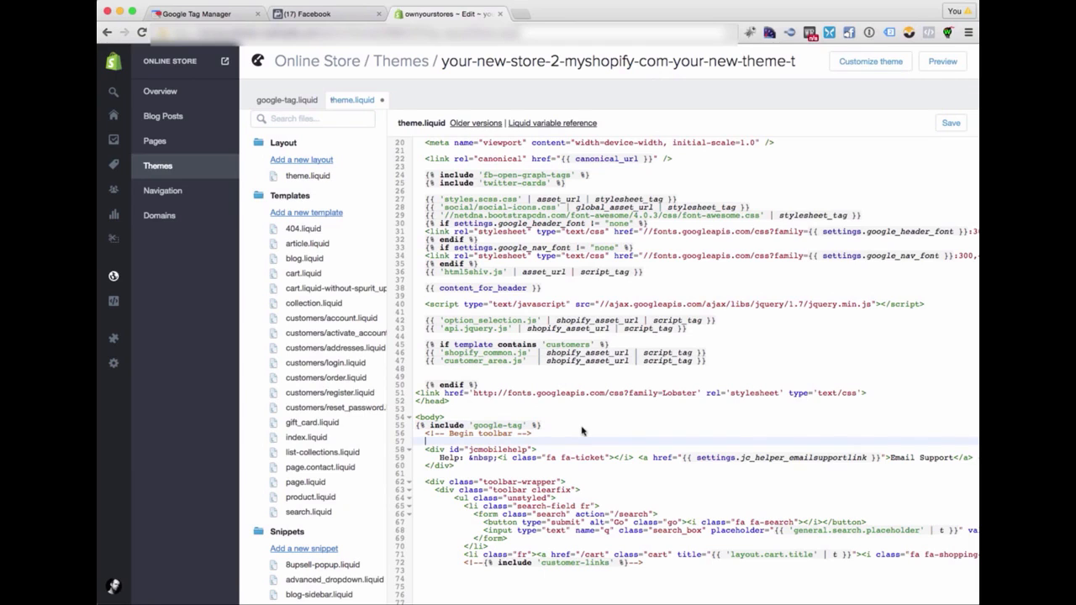
{"action": "left_click", "coordinate": [951, 123]}
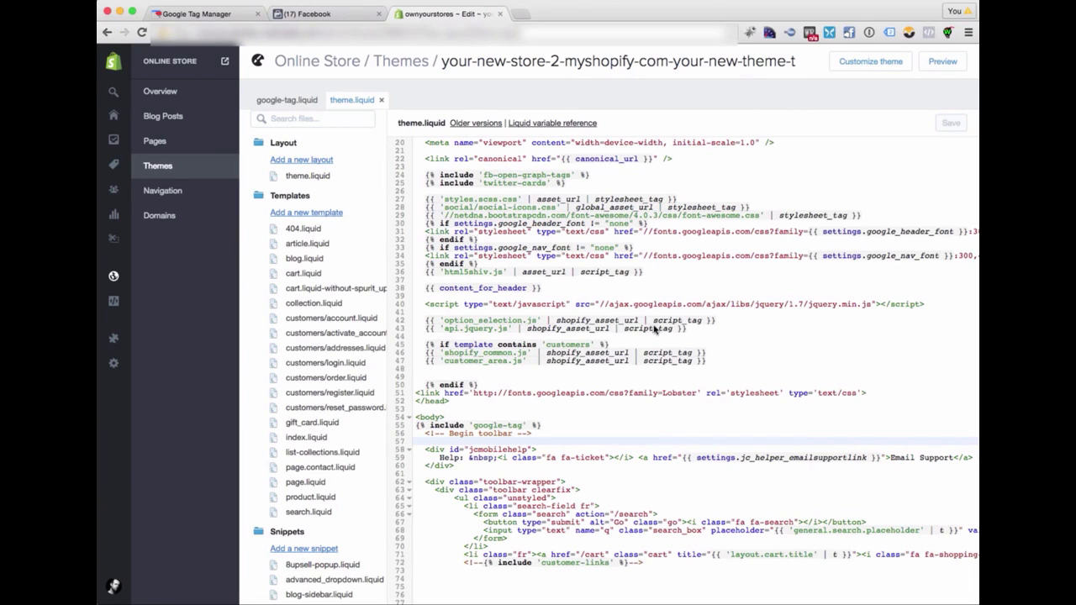
- Switch back to Google Tag Manager, dismiss the install code and start a new tag of type Custom HTML Tag
{"action": "left_click", "coordinate": [195, 14]}
{"action": "left_click", "coordinate": [363, 274]}
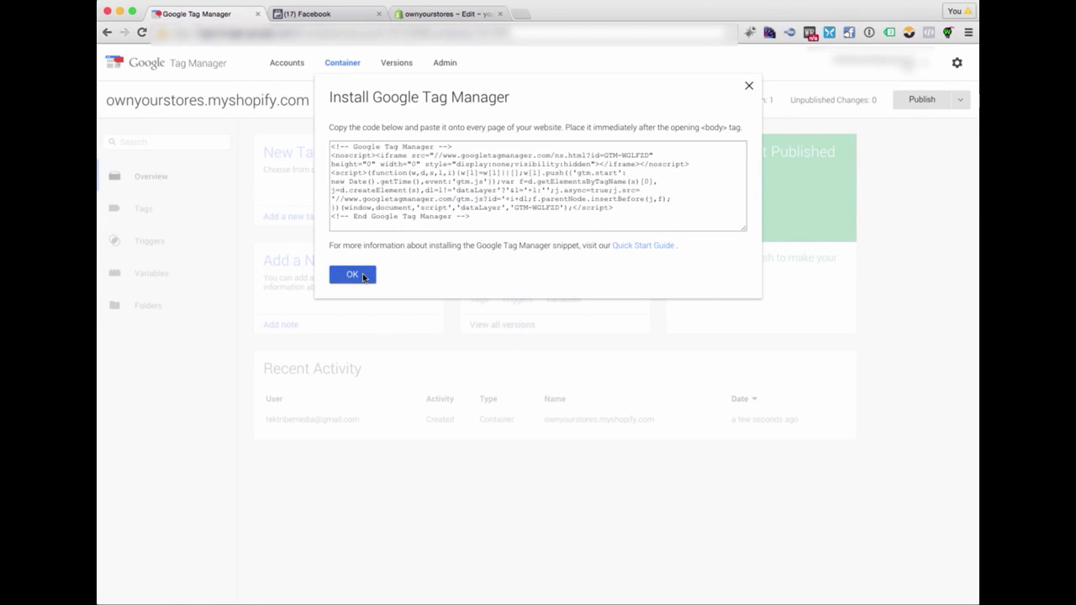
{"action": "left_click", "coordinate": [362, 273]}
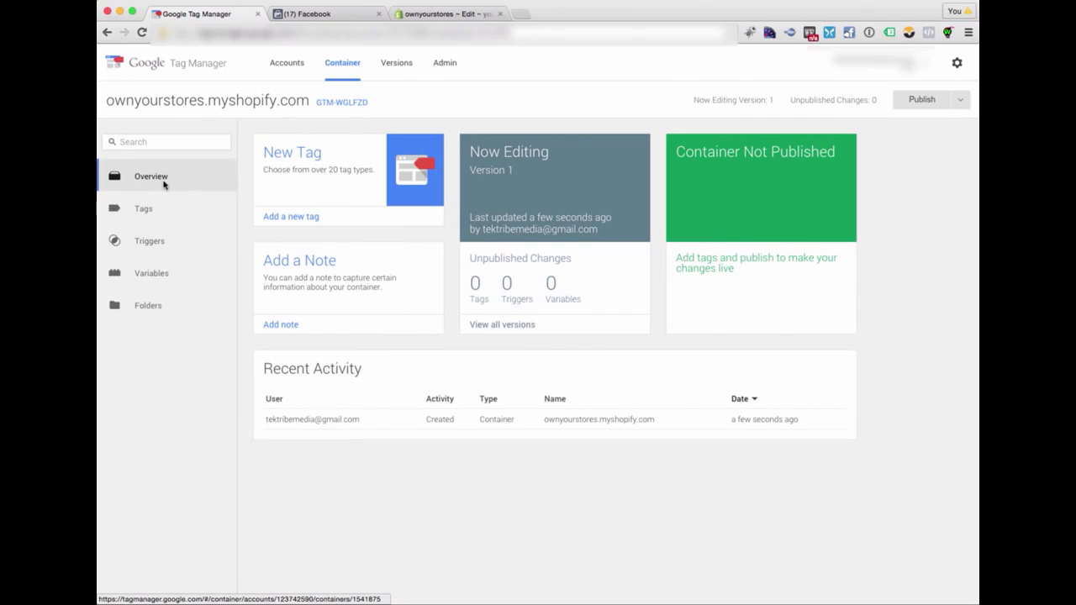
{"action": "left_click", "coordinate": [143, 211]}
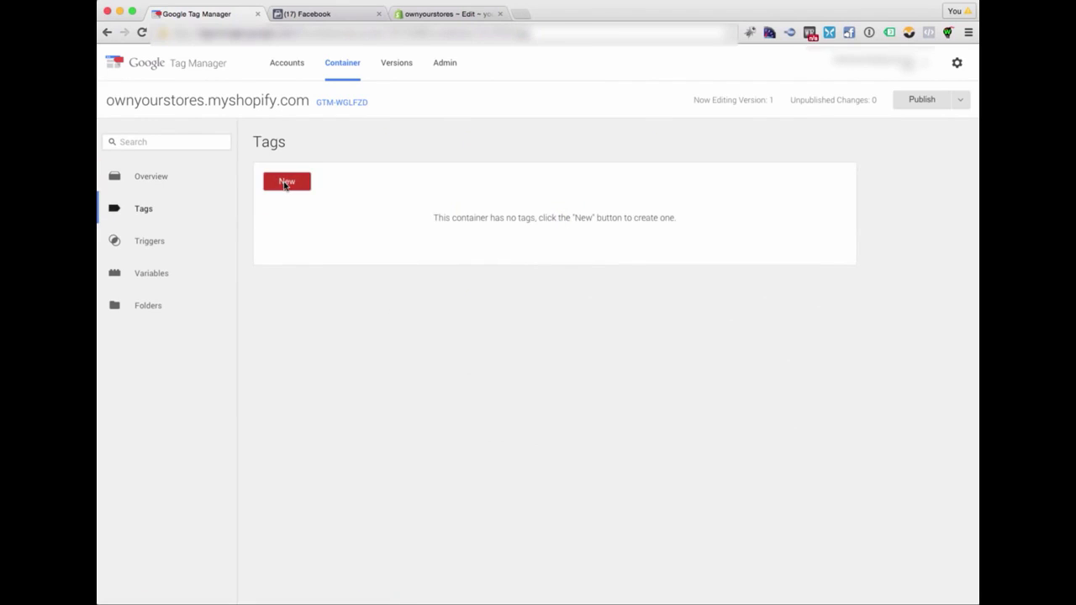
{"action": "left_click", "coordinate": [285, 185]}
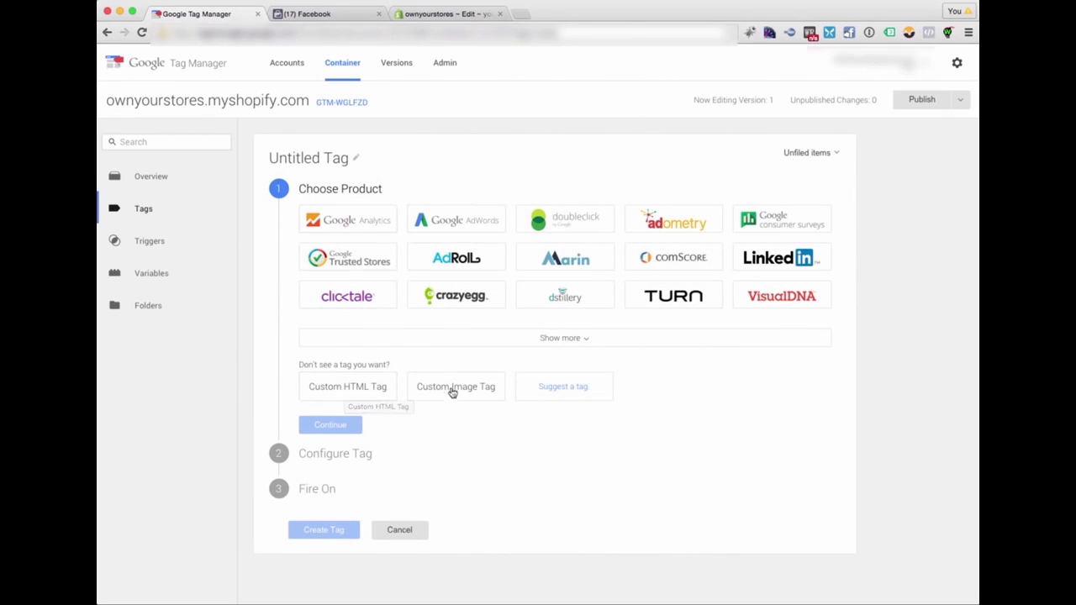
{"action": "left_click", "coordinate": [349, 389]}
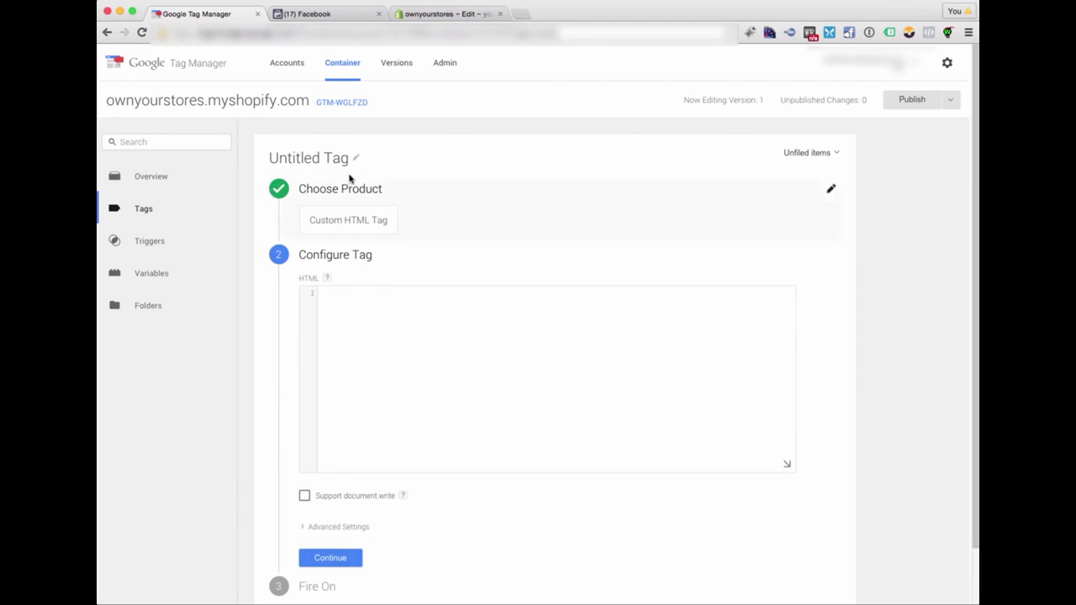
- Rename the untitled tag as FB Custom Audience Pixel
{"action": "left_click", "coordinate": [318, 159]}
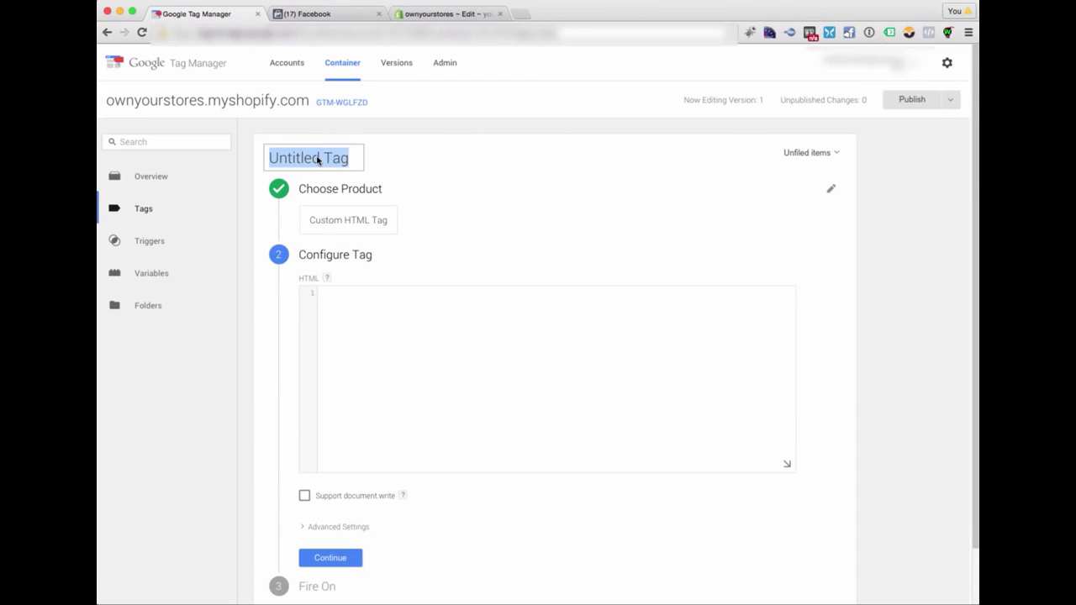
{"action": "type", "text": "FB "}
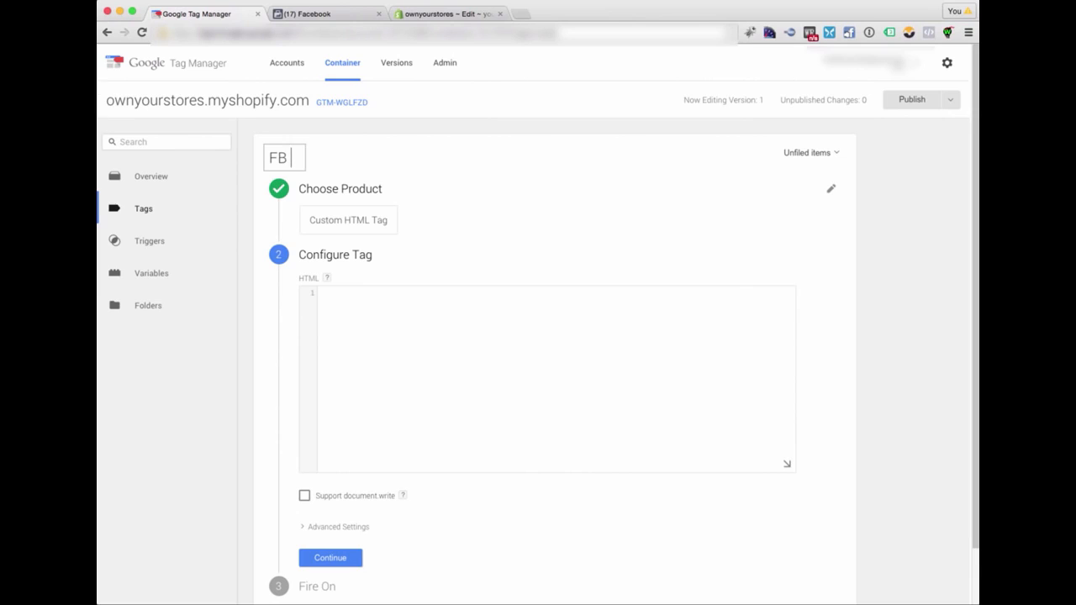
{"action": "type", "text": "Custom A"}
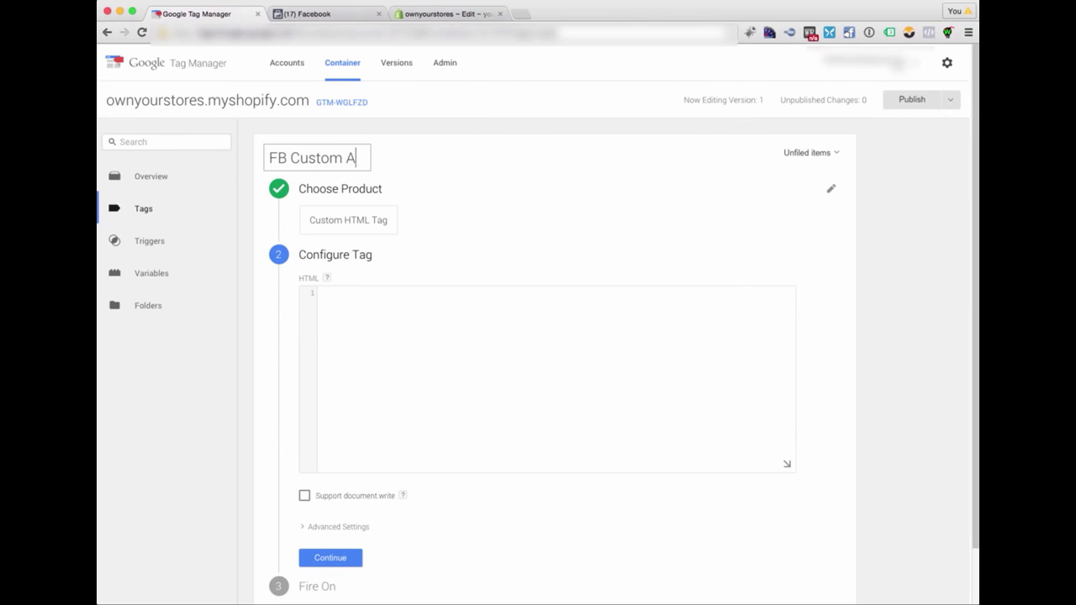
{"action": "type", "text": "udience Pixel"}
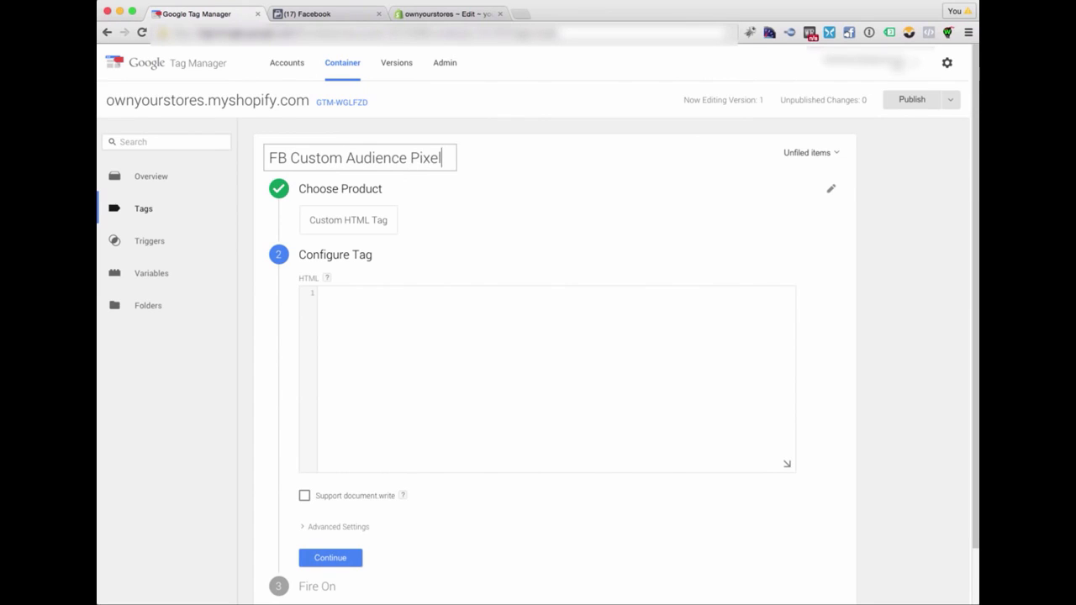
{"action": "left_click", "coordinate": [444, 311]}
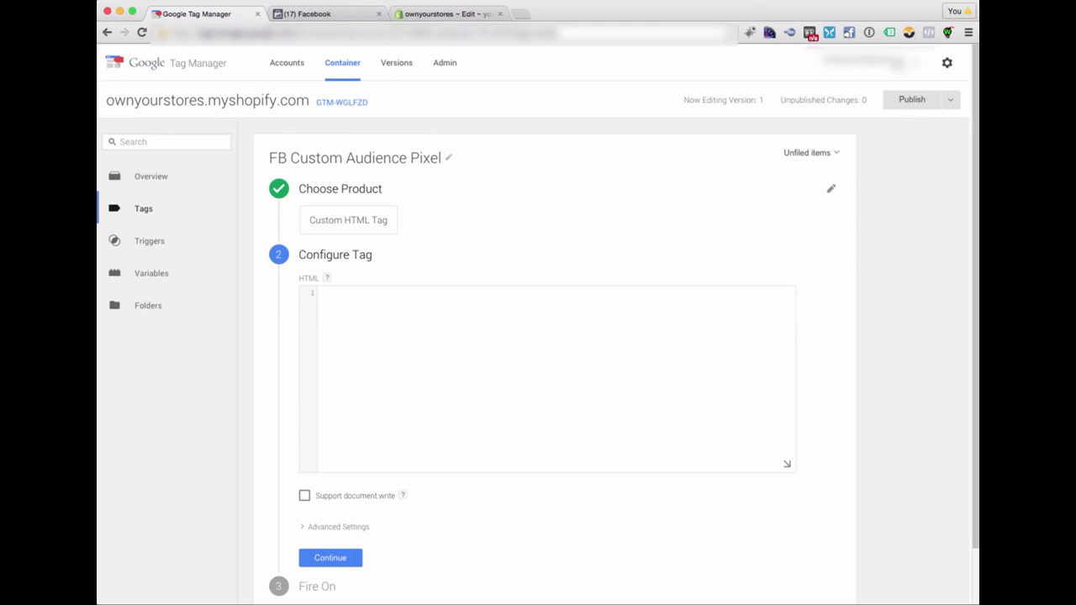
- Switch to the Facebook ads manager, view the custom audience pixel code, copy it and close the code window
{"action": "left_click", "coordinate": [311, 13]}
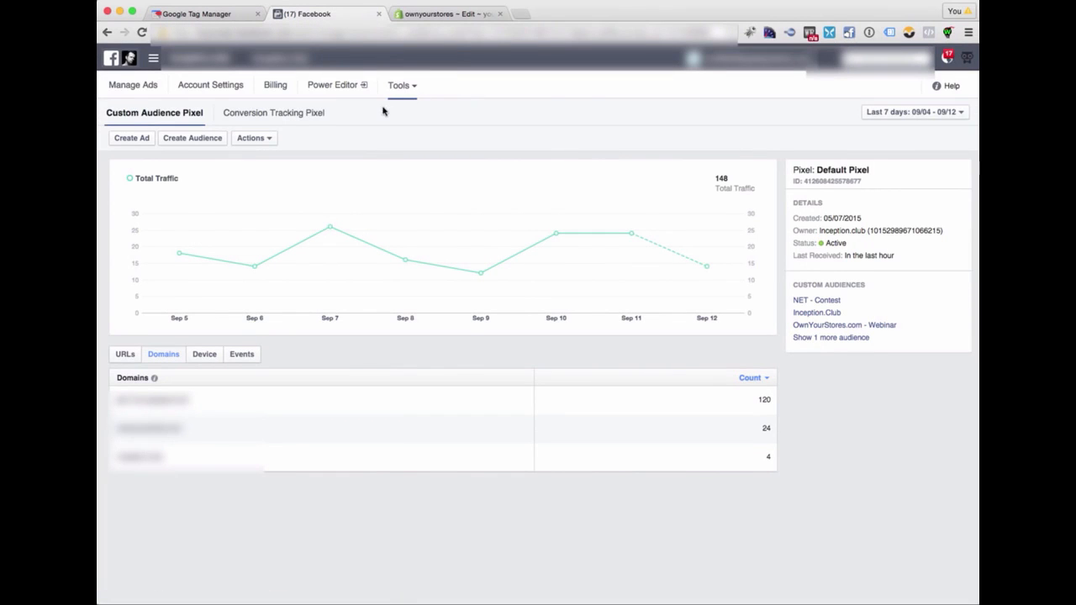
{"action": "left_click", "coordinate": [257, 139]}
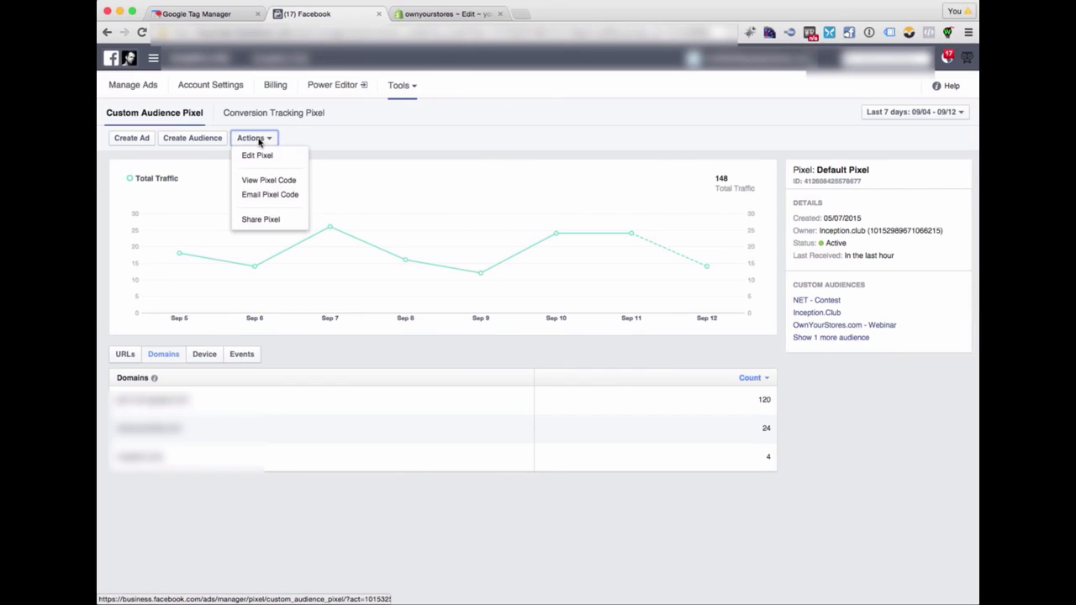
{"action": "left_click", "coordinate": [268, 180]}
{"action": "left_click", "coordinate": [485, 236]}
{"action": "key", "text": "ctrl+c"}
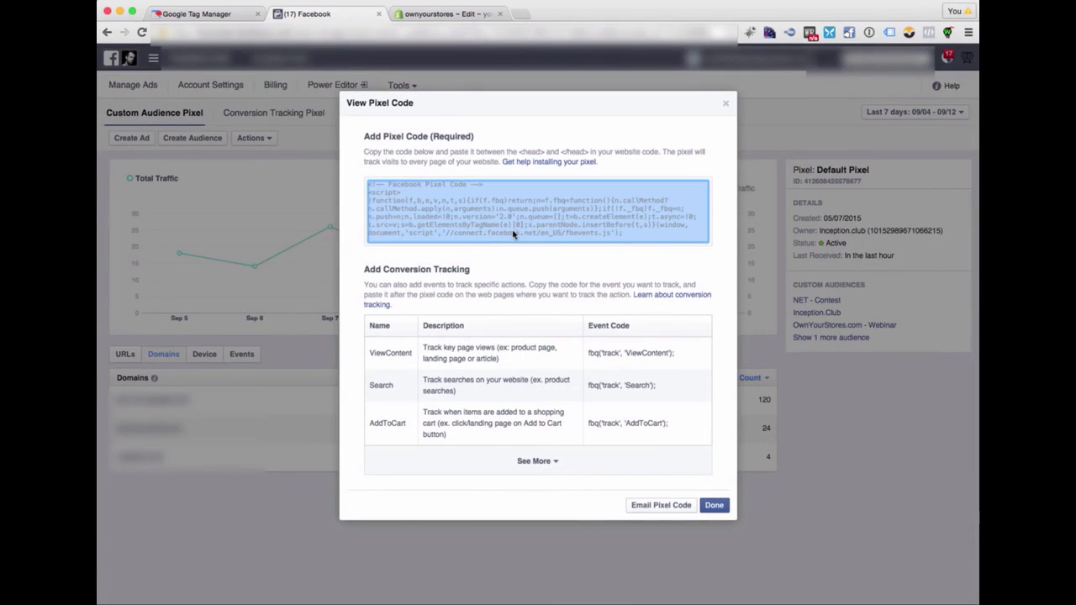
{"action": "left_click", "coordinate": [725, 102]}
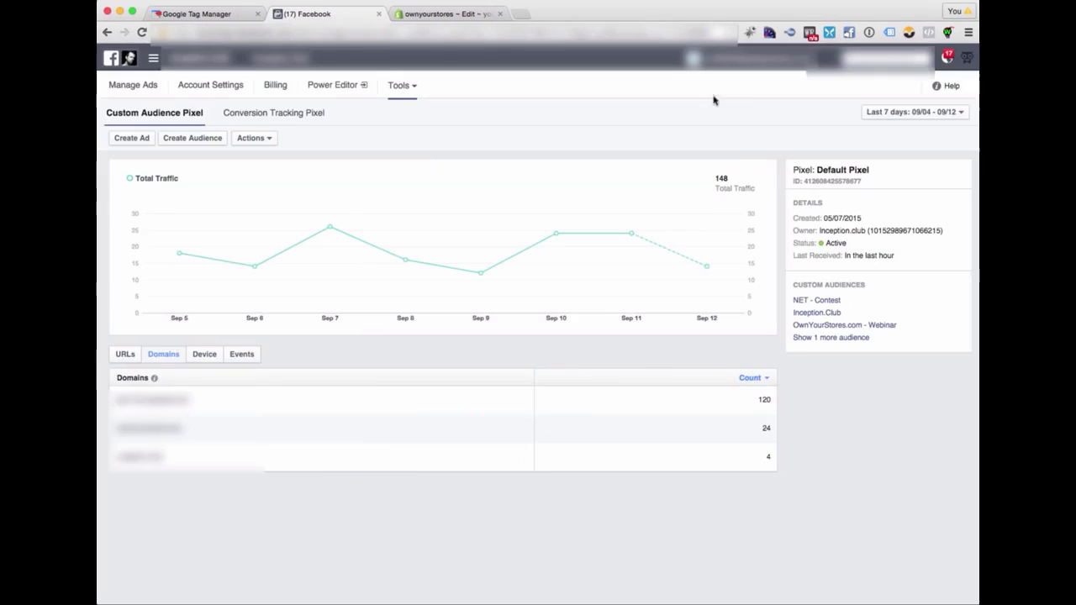
- Switch back to Google Tag Manager and paste the Facebook pixel code into the tag's empty HTML field
{"action": "left_click", "coordinate": [182, 14]}
{"action": "left_click", "coordinate": [404, 328]}
{"action": "key", "text": "ctrl+v"}
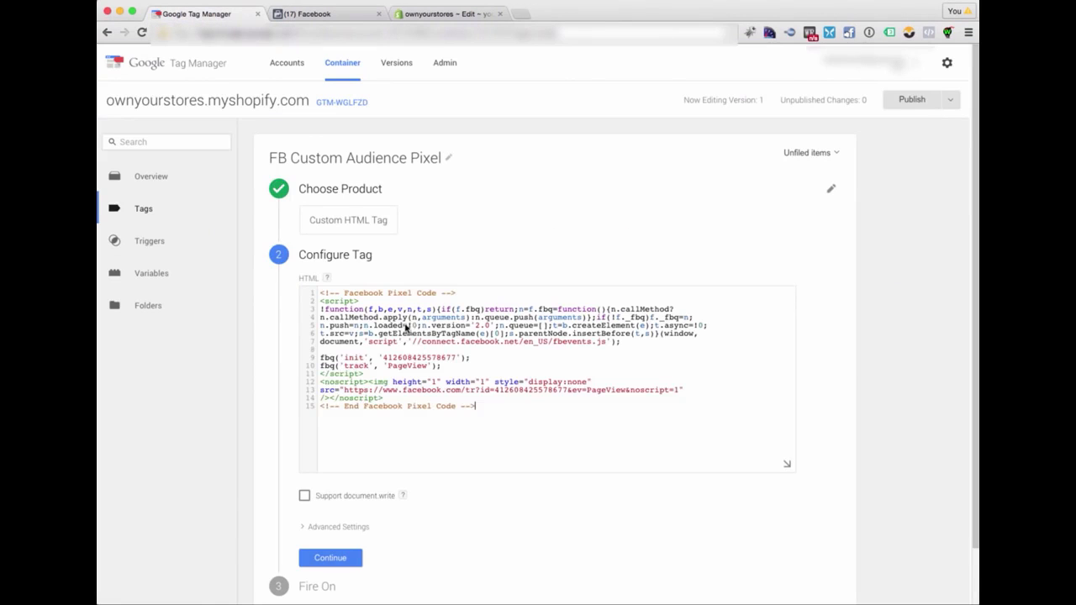
- Expand the tag's advanced settings and set the tag firing priority to 9
{"action": "scroll", "coordinate": [399, 336], "scroll_direction": "down", "scroll_amount": 2}
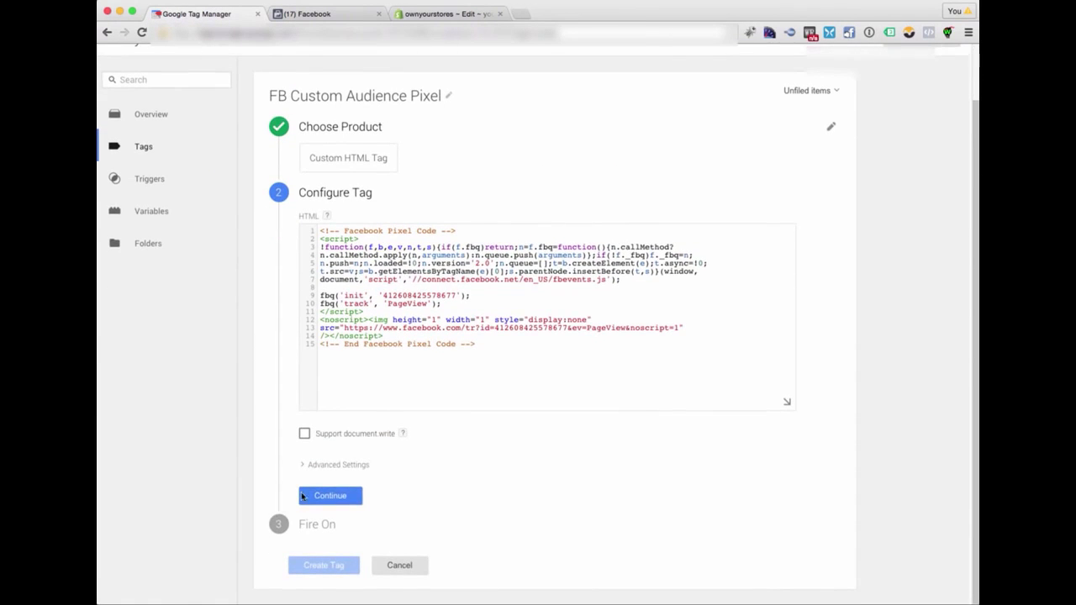
{"action": "left_click", "coordinate": [340, 467]}
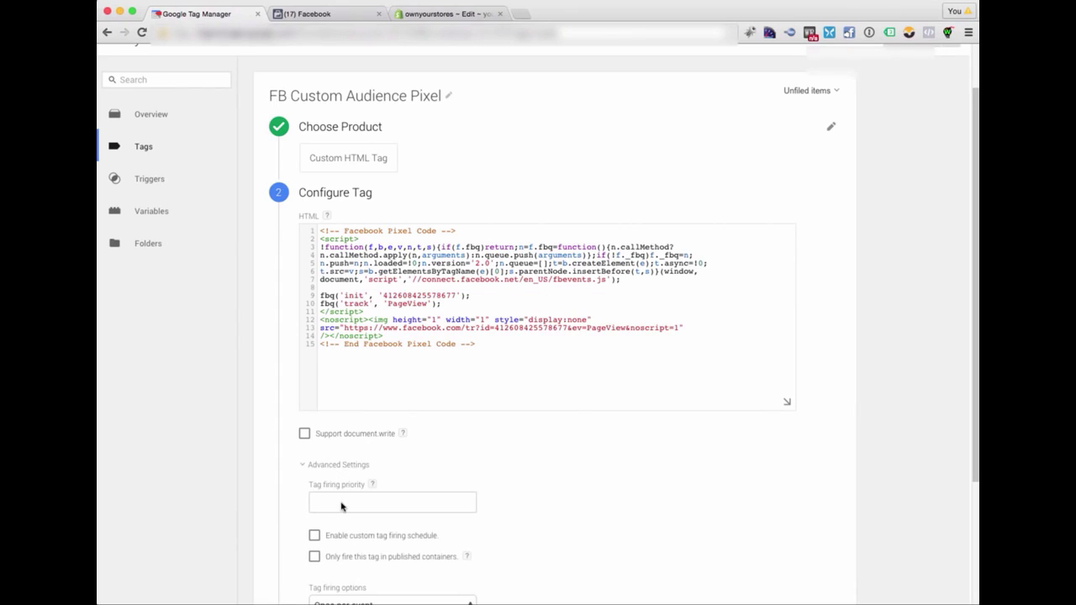
{"action": "left_click", "coordinate": [342, 506]}
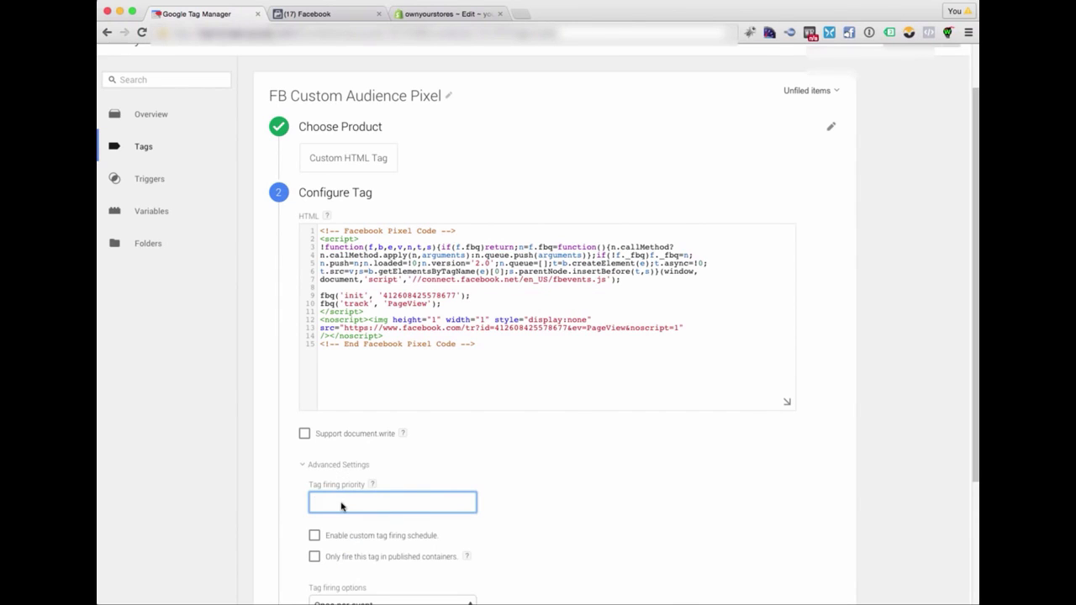
{"action": "type", "text": "9"}
{"action": "left_click", "coordinate": [538, 478]}
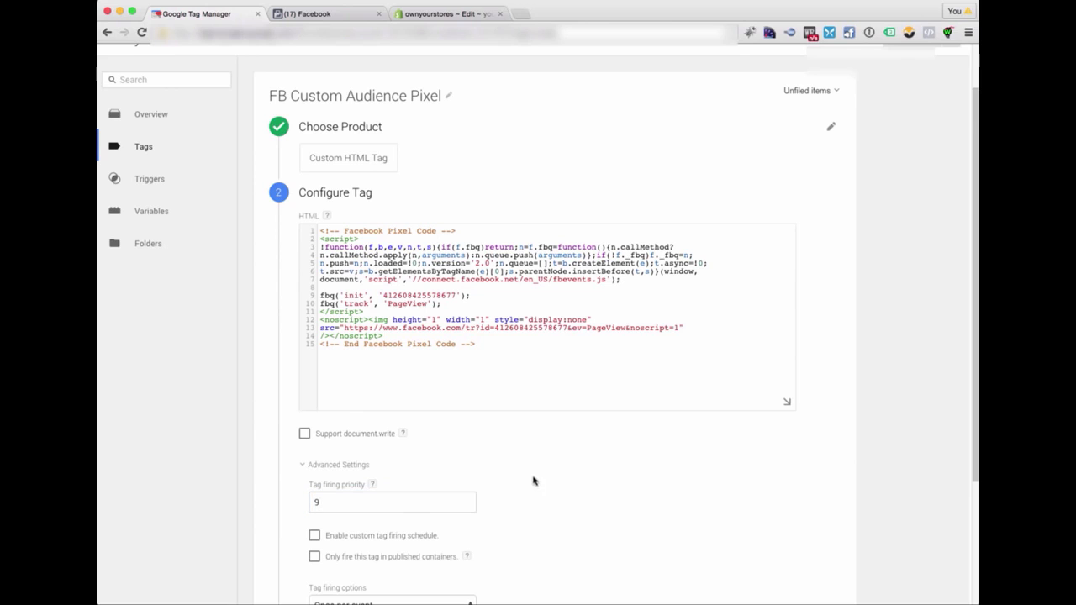
{"action": "scroll", "coordinate": [565, 475], "scroll_direction": "down", "scroll_amount": 2}
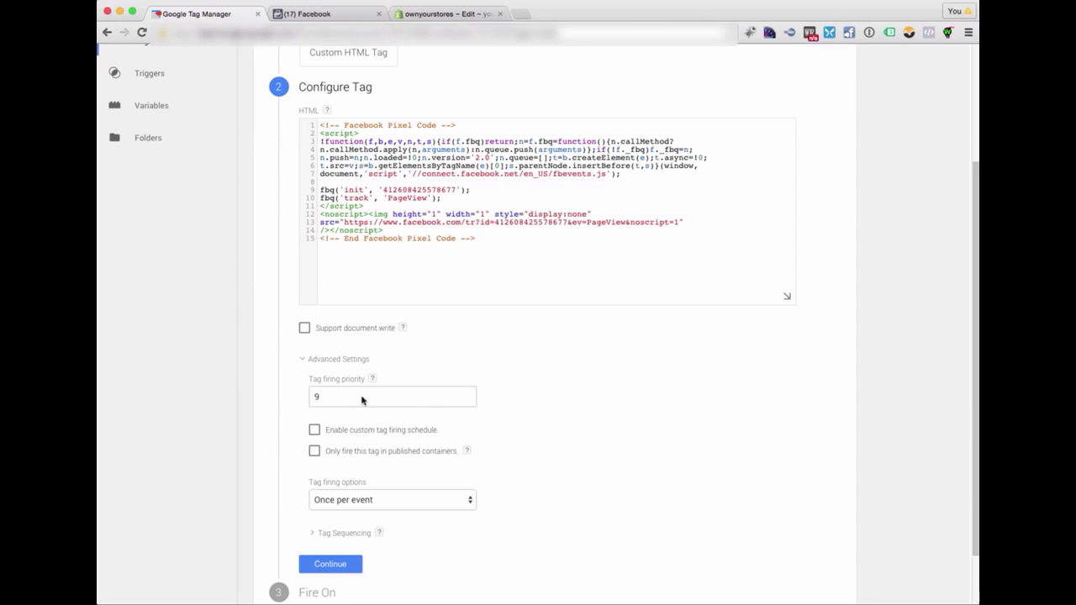
{"action": "scroll", "coordinate": [496, 469], "scroll_direction": "down", "scroll_amount": 3}
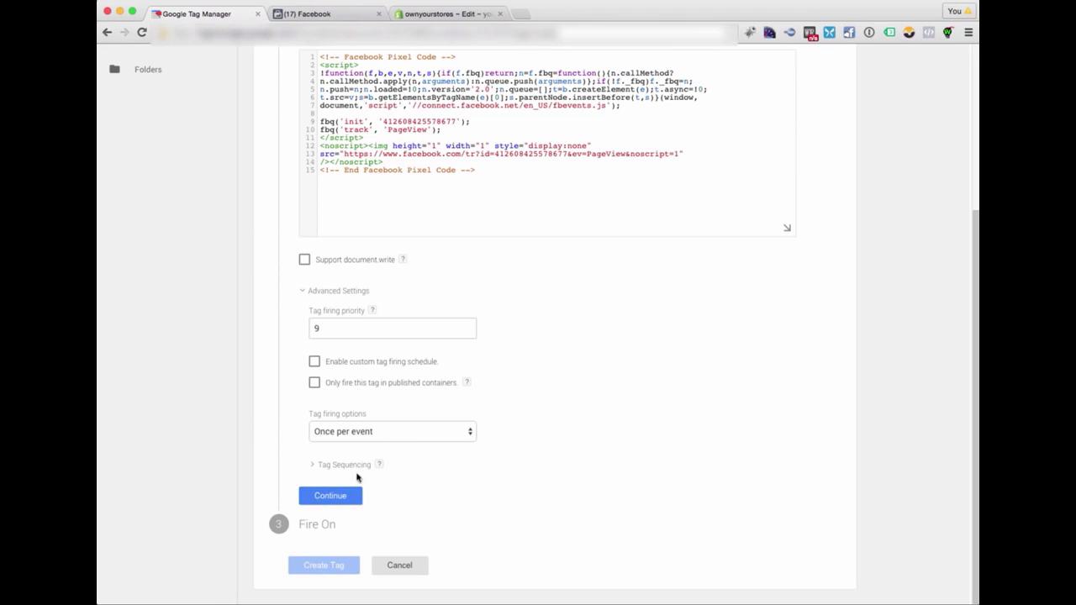
- Copy the event loader script from the code editor and paste it below the Facebook pixel code in the tag's HTML
{"action": "key", "text": "super+Tab"}
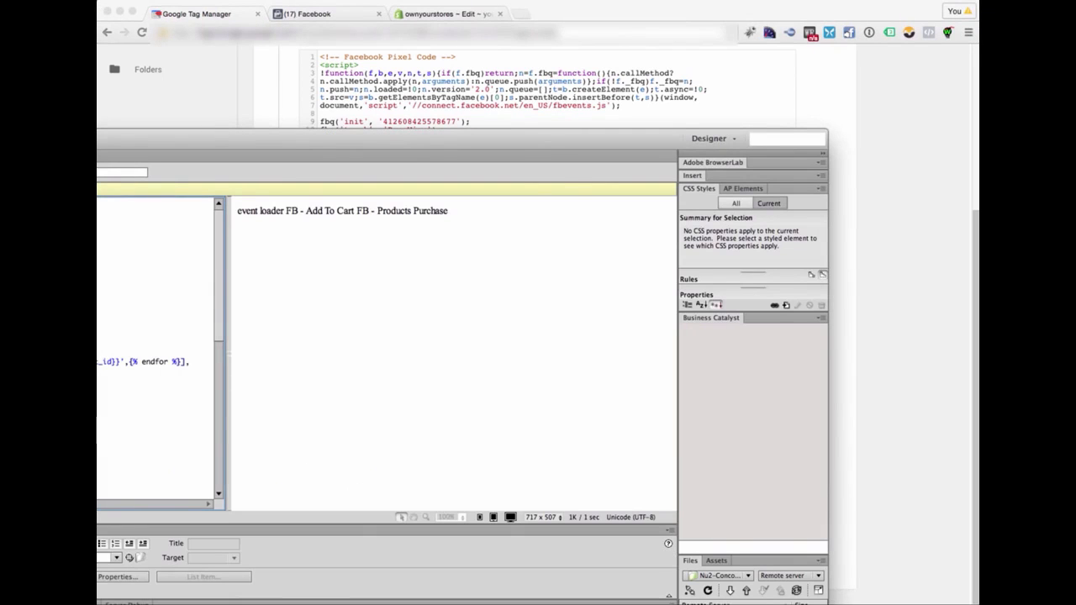
{"action": "scroll", "coordinate": [156, 349], "scroll_direction": "down", "scroll_amount": 3}
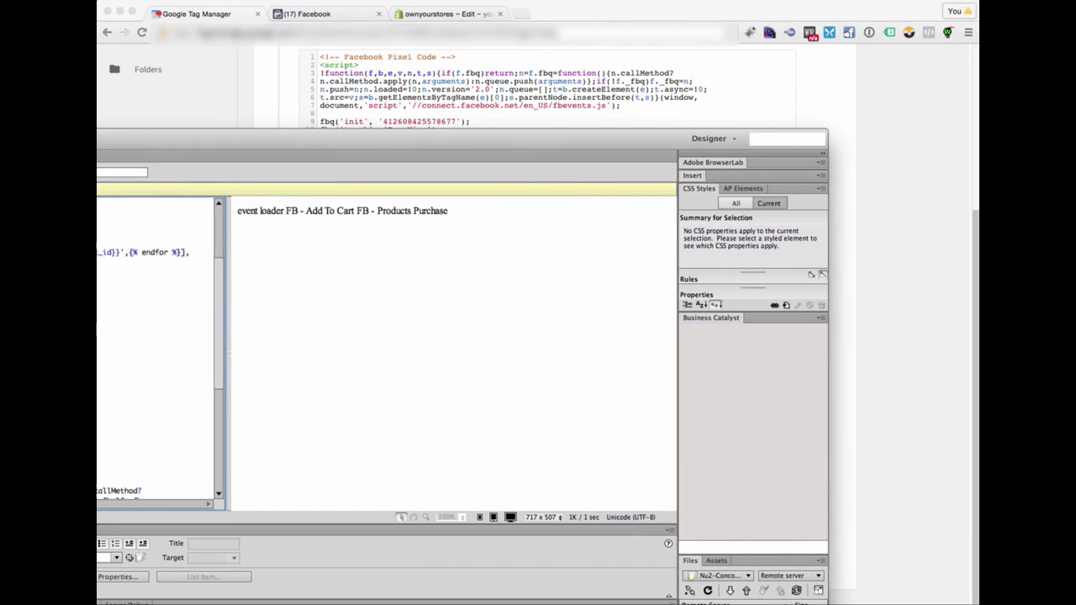
{"action": "scroll", "coordinate": [156, 349], "scroll_direction": "up", "scroll_amount": 3}
{"action": "left_click_drag", "start_coordinate": [99, 276], "coordinate": [99, 221]}
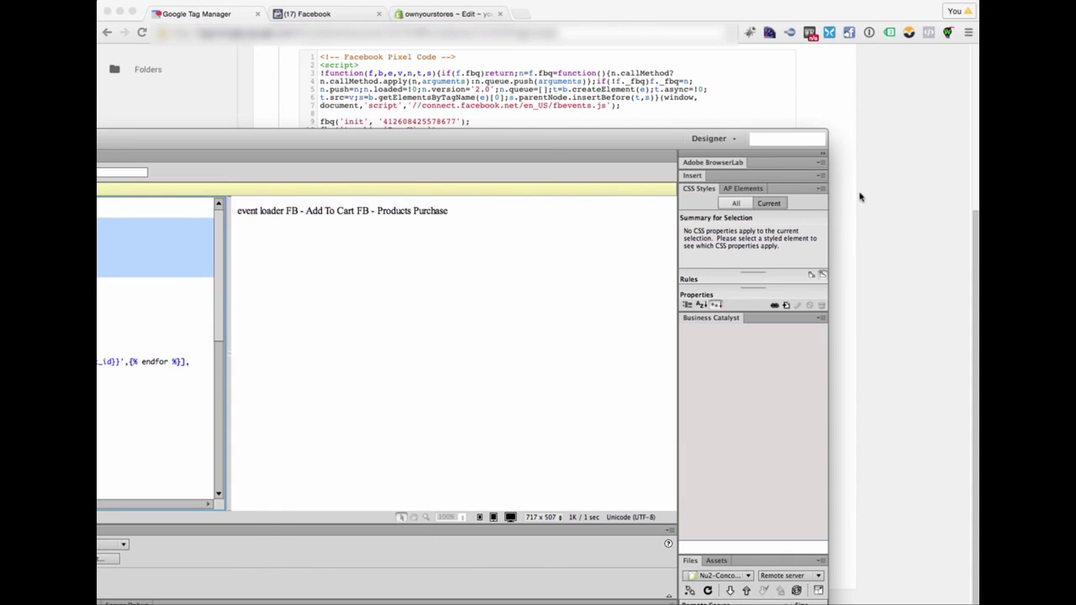
{"action": "key", "text": "super+Tab"}
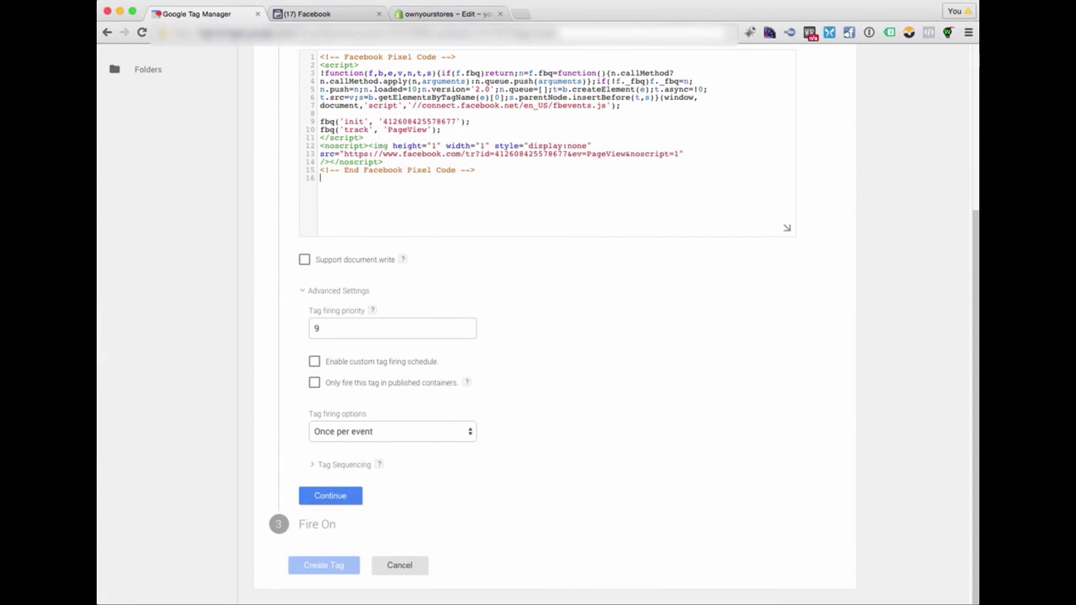
{"action": "type", "text": "<script>   window.dataLayer = window.dataLayer || [];   dataLayer.push({     'fbpixel':'loaded',     'event':'fbLoaded'   }); </script>"}
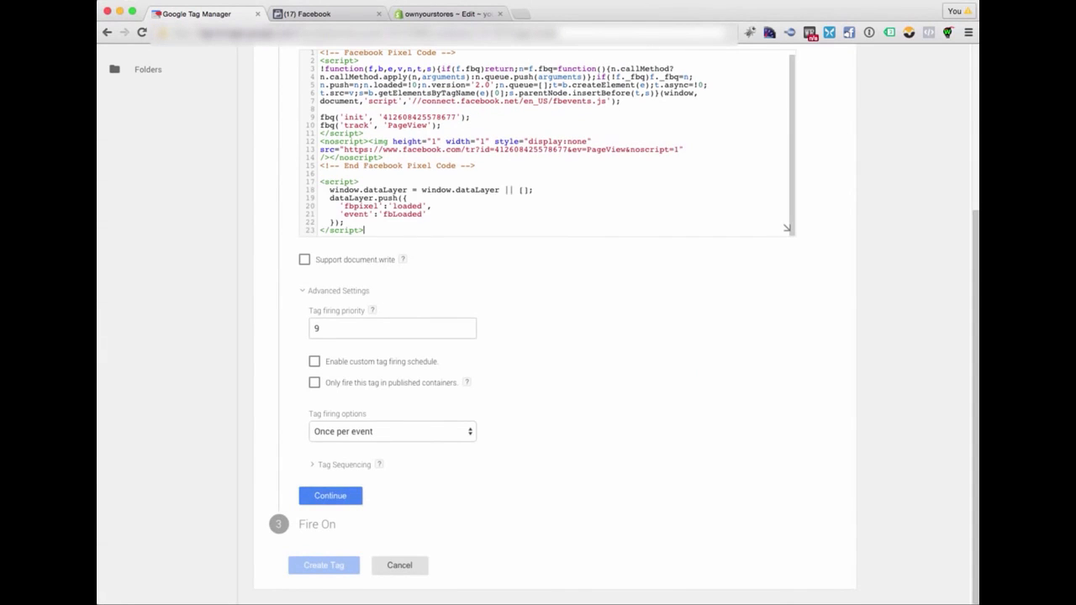
- Finish configuring the FB Custom Audience Pixel tag, set it to fire on All Pages and create it
{"action": "left_click", "coordinate": [388, 219]}
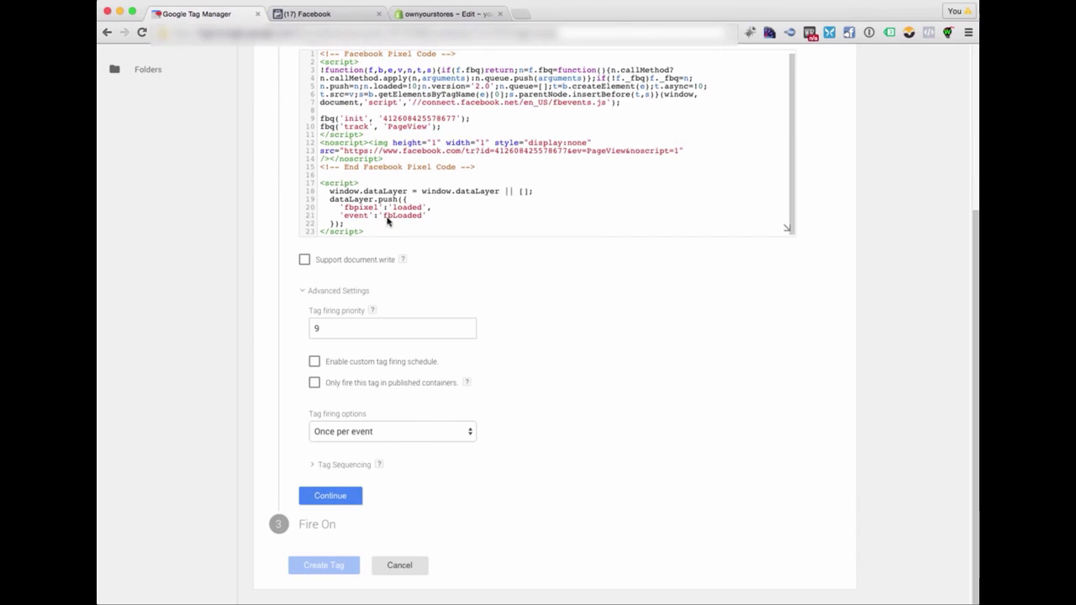
{"action": "left_click_drag", "start_coordinate": [384, 218], "coordinate": [425, 216]}
{"action": "key", "text": "super+c"}
{"action": "left_click", "coordinate": [401, 227]}
{"action": "scroll", "coordinate": [388, 234], "scroll_direction": "up", "scroll_amount": 4}
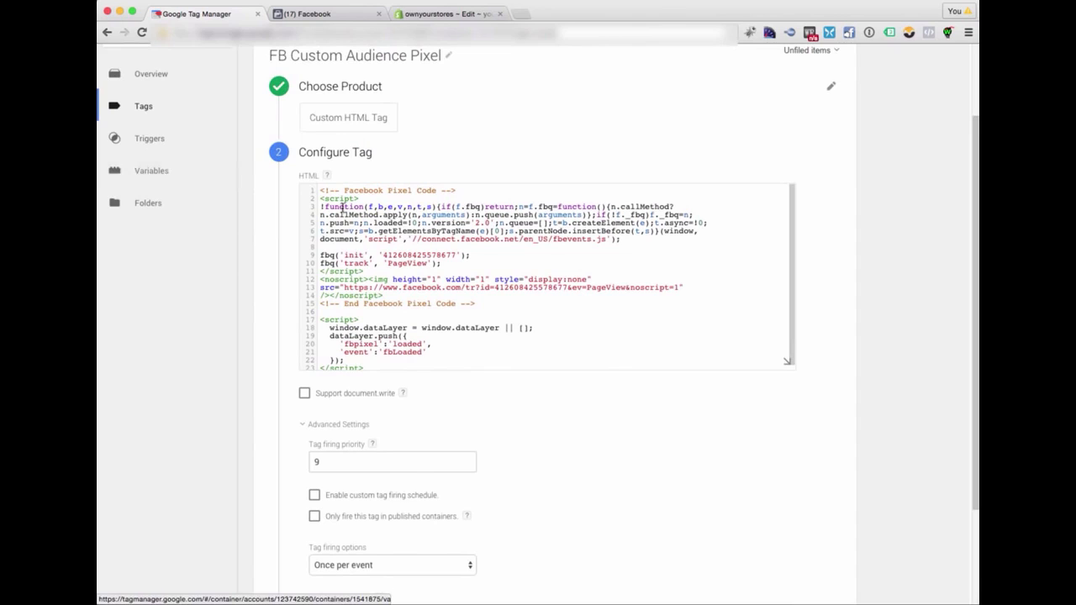
{"action": "scroll", "coordinate": [476, 297], "scroll_direction": "down", "scroll_amount": 4}
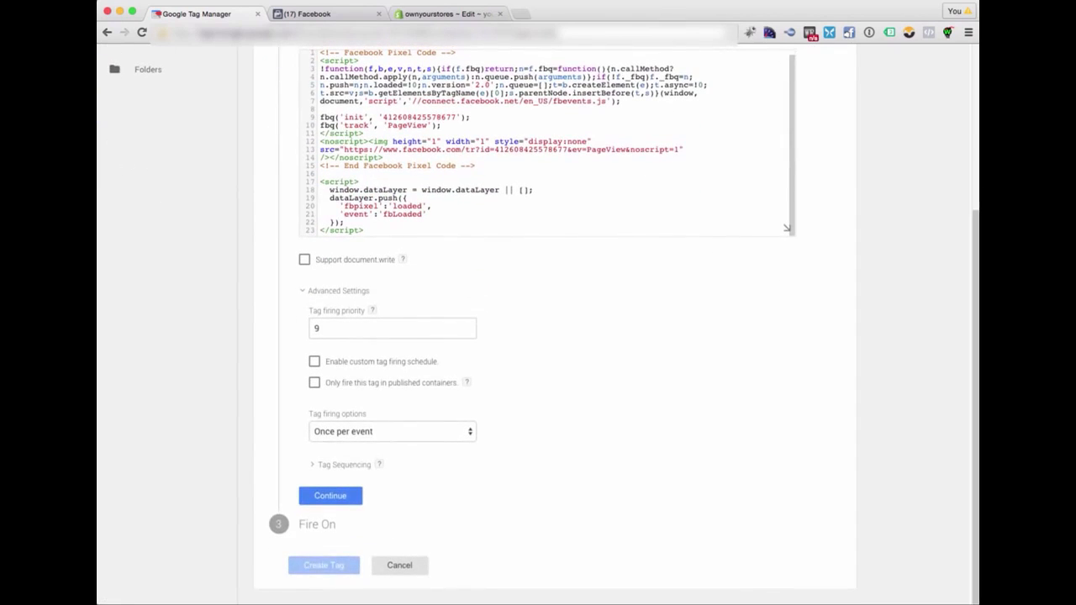
{"action": "left_click", "coordinate": [349, 496]}
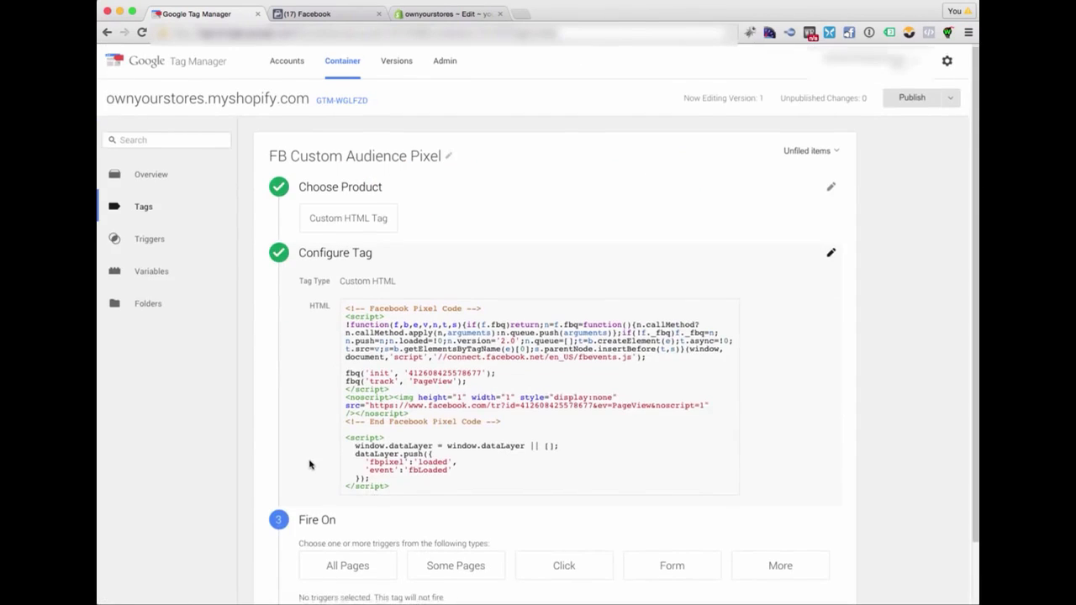
{"action": "scroll", "coordinate": [311, 465], "scroll_direction": "down", "scroll_amount": 2}
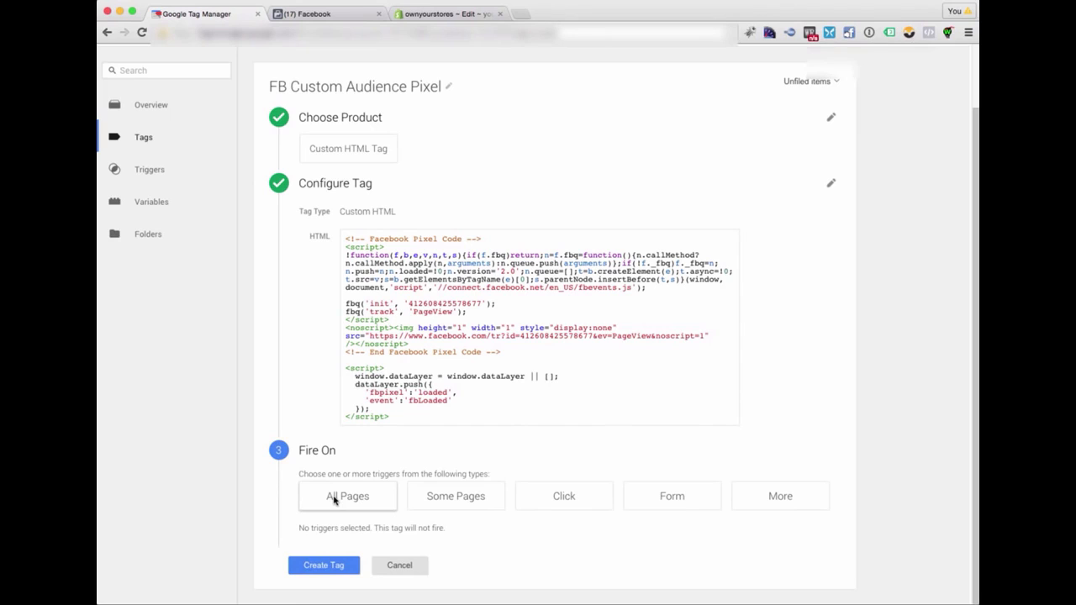
{"action": "left_click", "coordinate": [334, 498]}
{"action": "scroll", "coordinate": [322, 550], "scroll_direction": "down", "scroll_amount": 1}
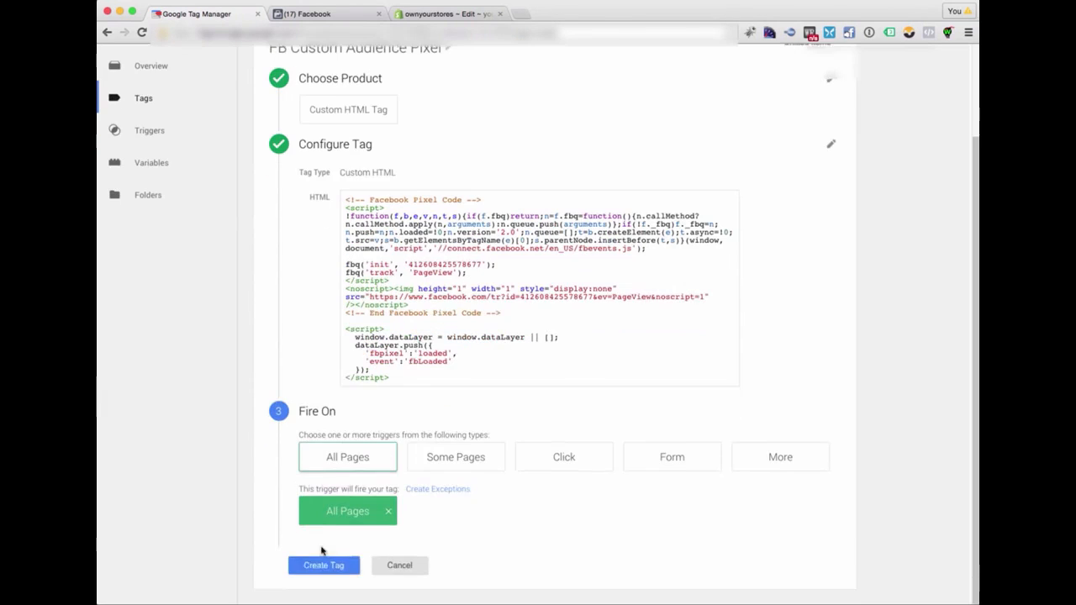
{"action": "left_click", "coordinate": [306, 569]}
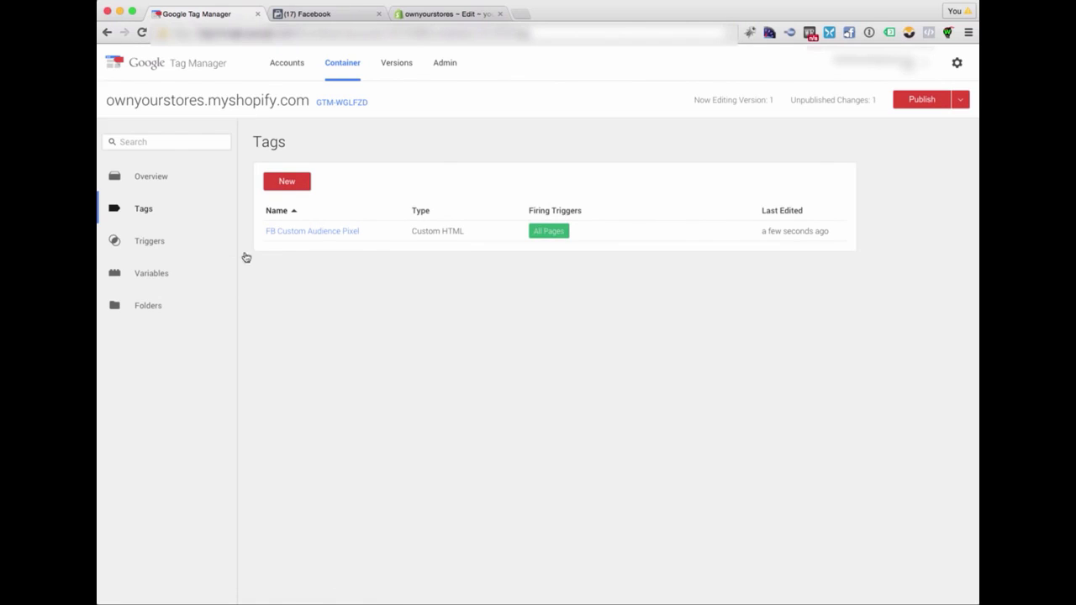
- Start a new trigger in the container and name it Cart Page
{"action": "left_click", "coordinate": [145, 242]}
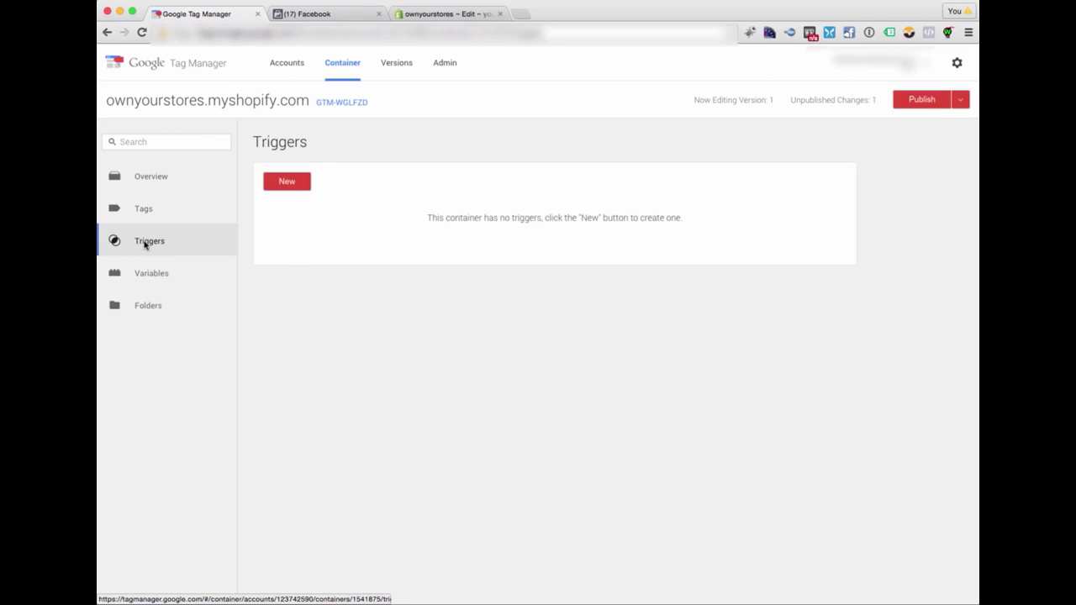
{"action": "left_click", "coordinate": [286, 181]}
{"action": "left_click", "coordinate": [356, 156]}
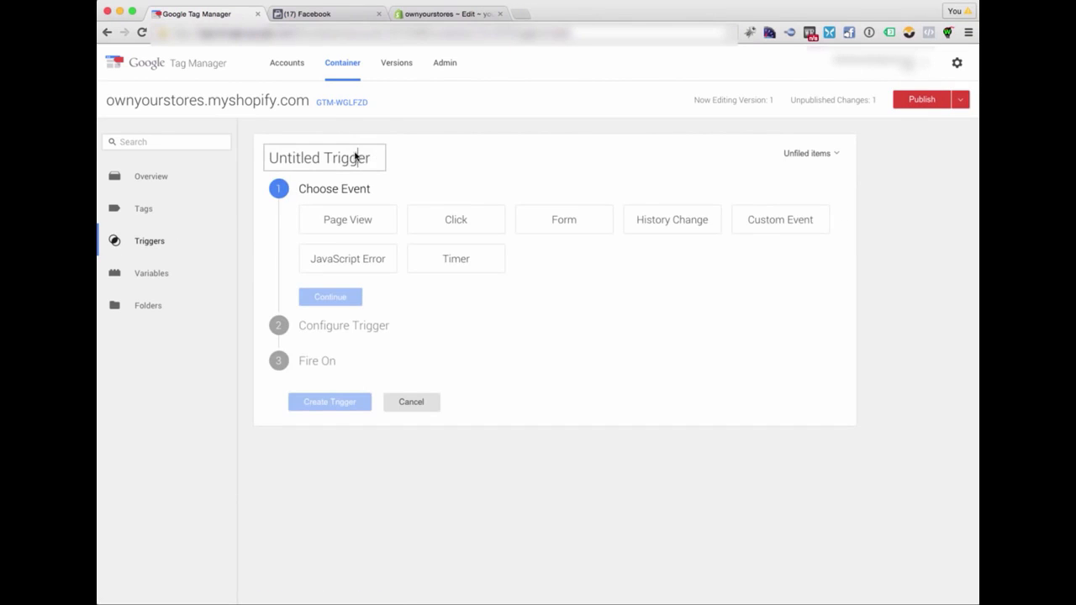
{"action": "triple_click", "coordinate": [372, 161]}
{"action": "type", "text": "Cart PAge"}
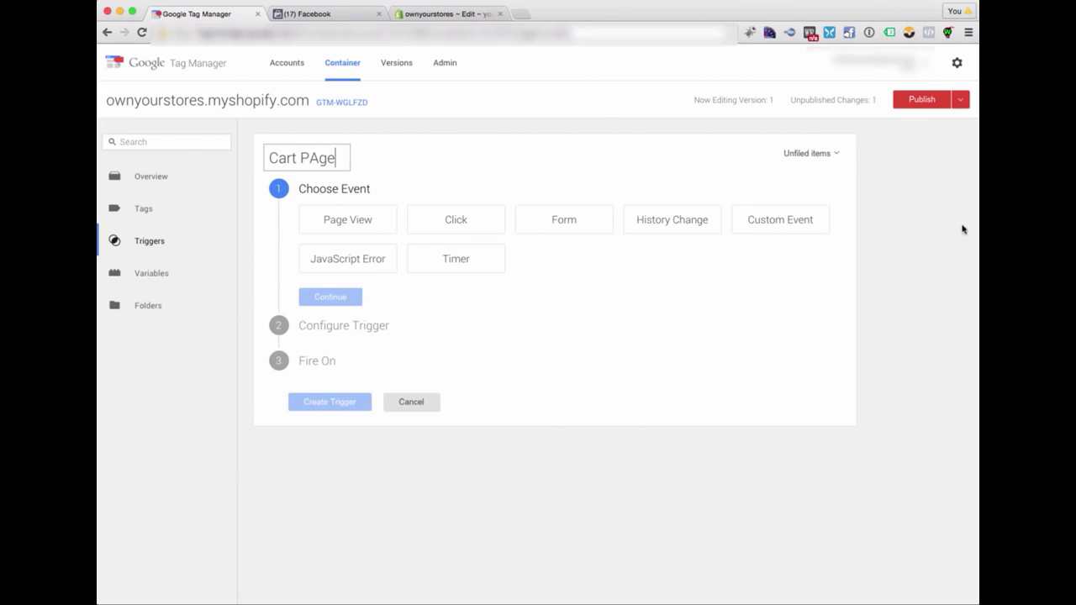
{"action": "left_click_drag", "start_coordinate": [326, 159], "coordinate": [311, 158]}
{"action": "type", "text": "ag"}
- Make the trigger a Custom Event and enter fbLoaded as its event name, copied from the script in the code editor
{"action": "left_click", "coordinate": [781, 221]}
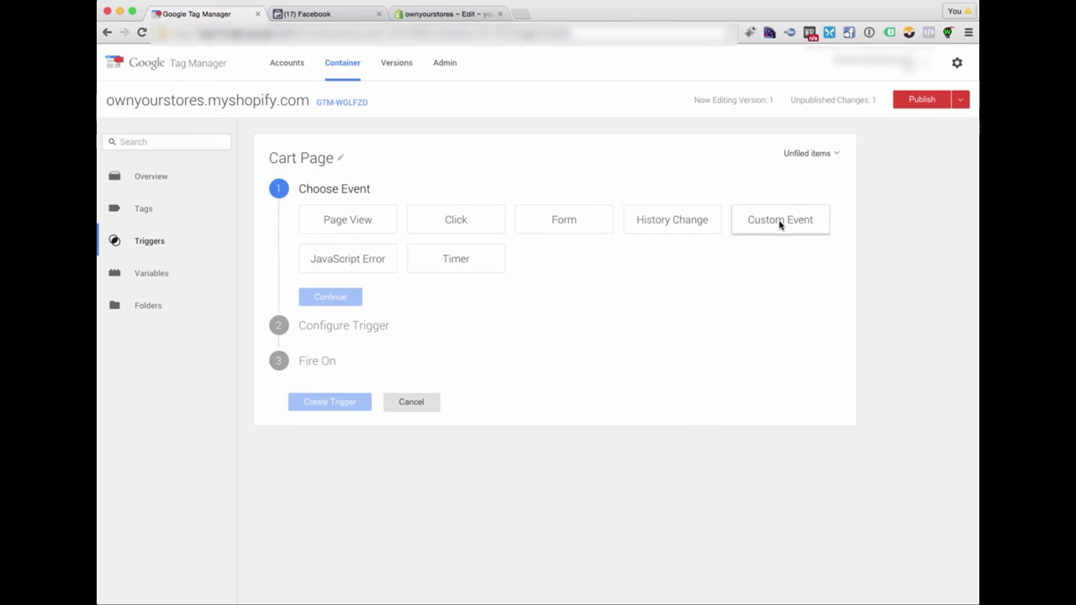
{"action": "left_click", "coordinate": [378, 301]}
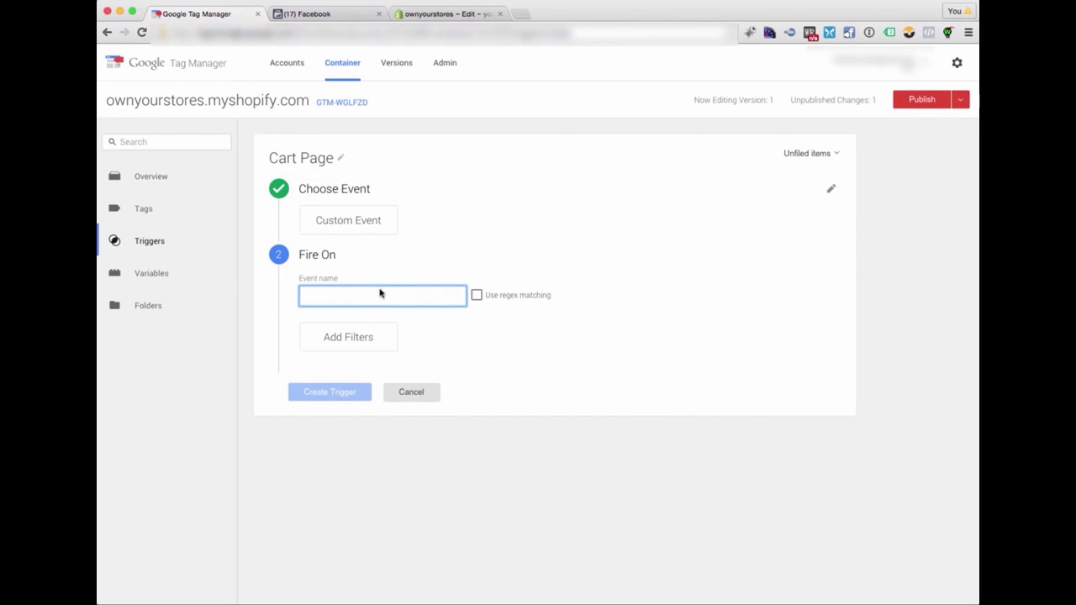
{"action": "key", "text": "super+Tab"}
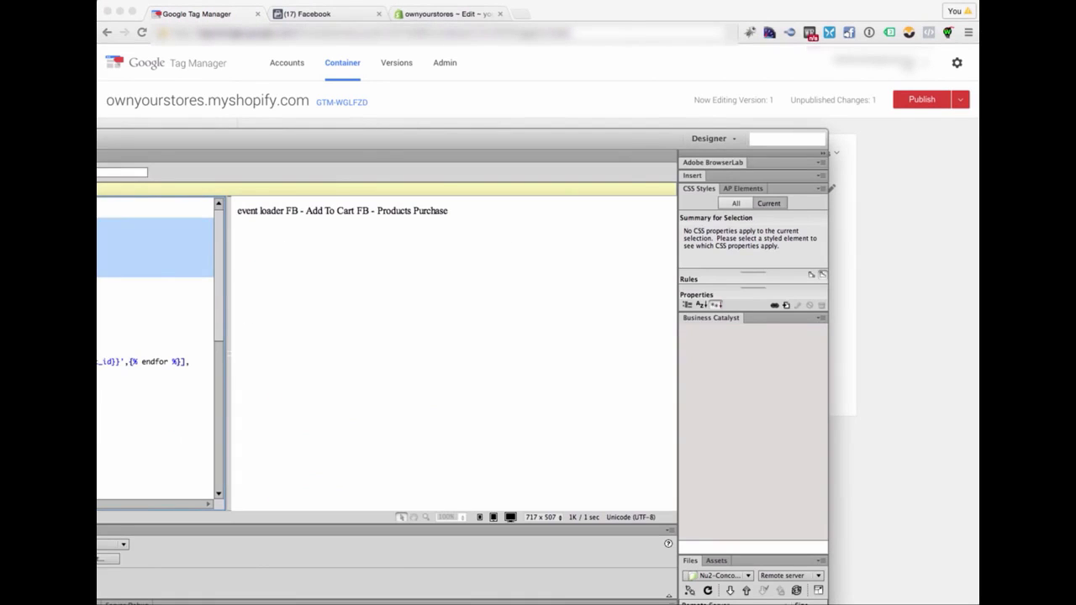
{"action": "left_click", "coordinate": [98, 249]}
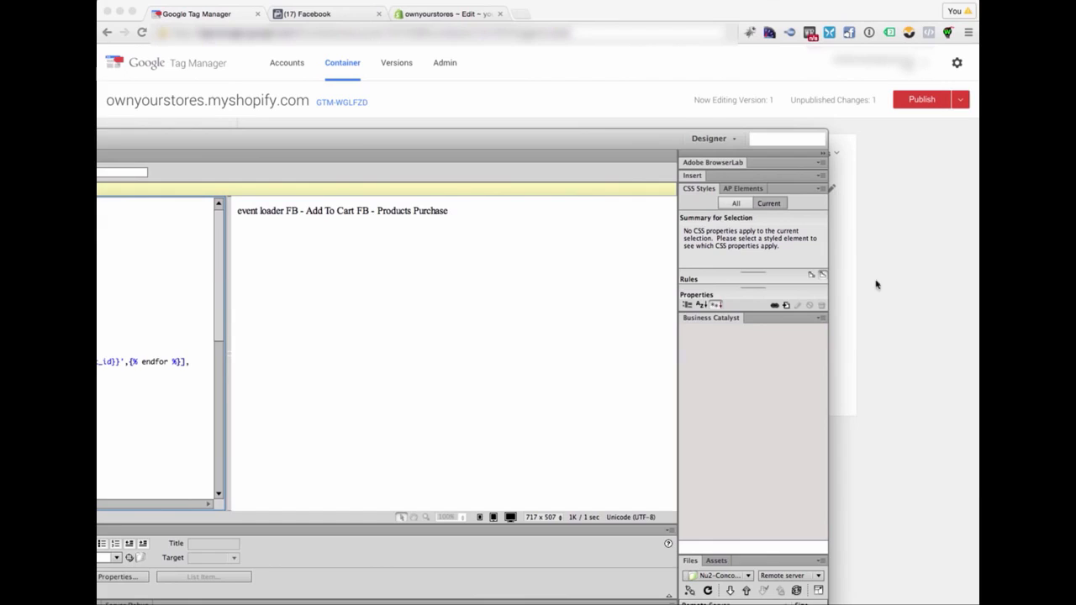
{"action": "key", "text": "super+Tab"}
{"action": "key", "text": "super+v"}
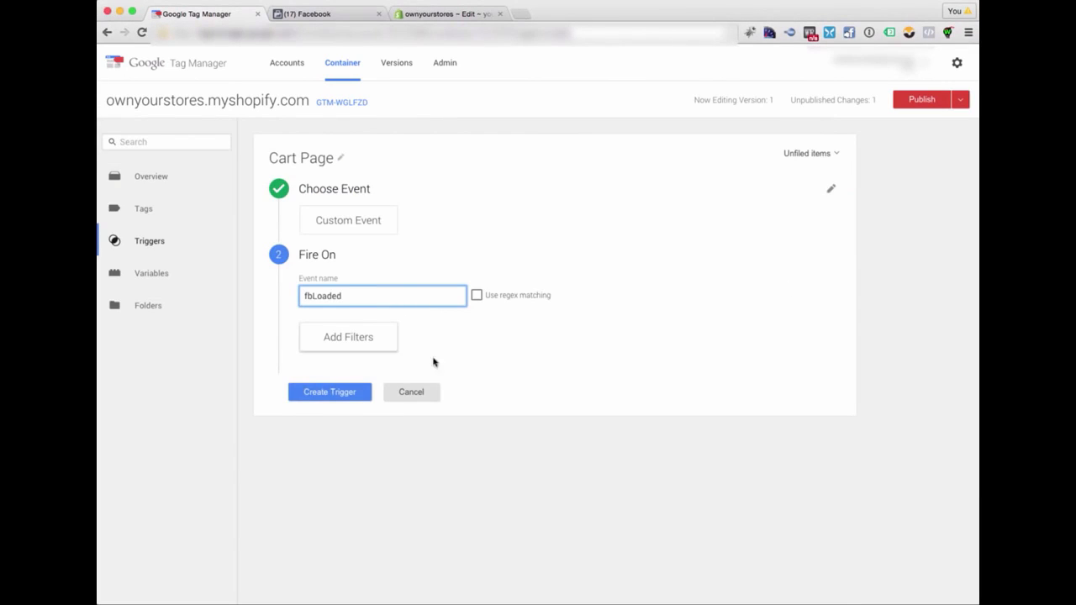
- Add the filter Page URL contains /cart to the Cart Page trigger and create the trigger
{"action": "left_click", "coordinate": [353, 343]}
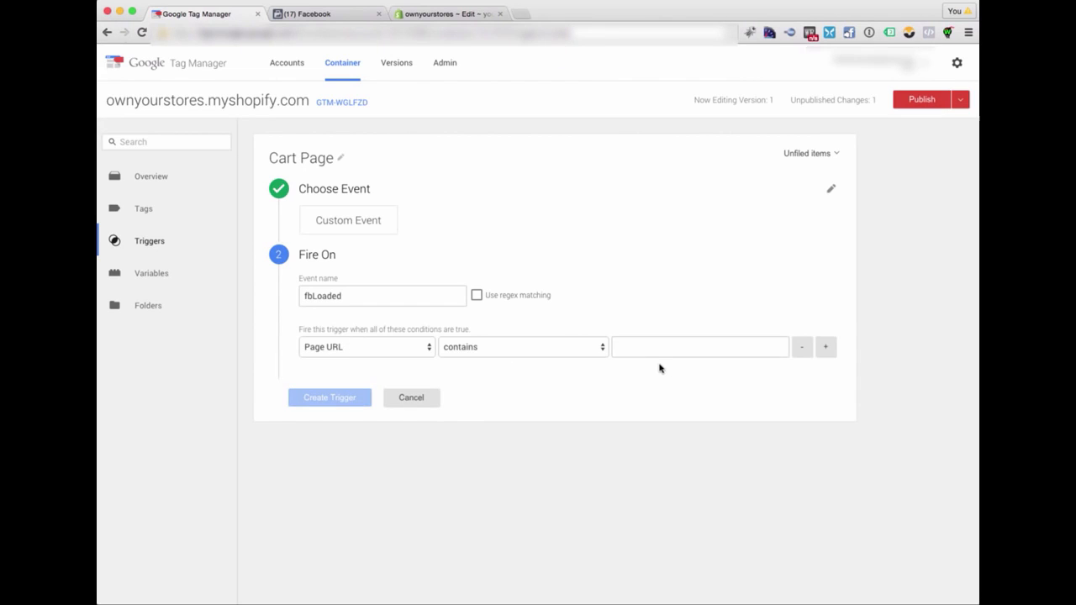
{"action": "left_click", "coordinate": [646, 351]}
{"action": "left_click", "coordinate": [650, 346]}
{"action": "type", "text": "/cart"}
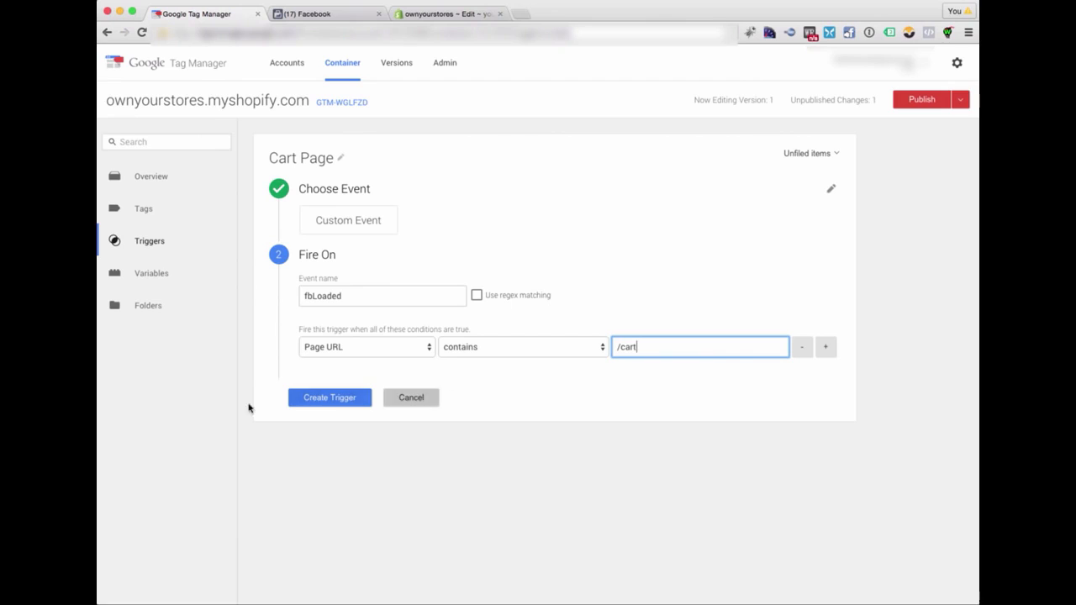
{"action": "left_click", "coordinate": [316, 400]}
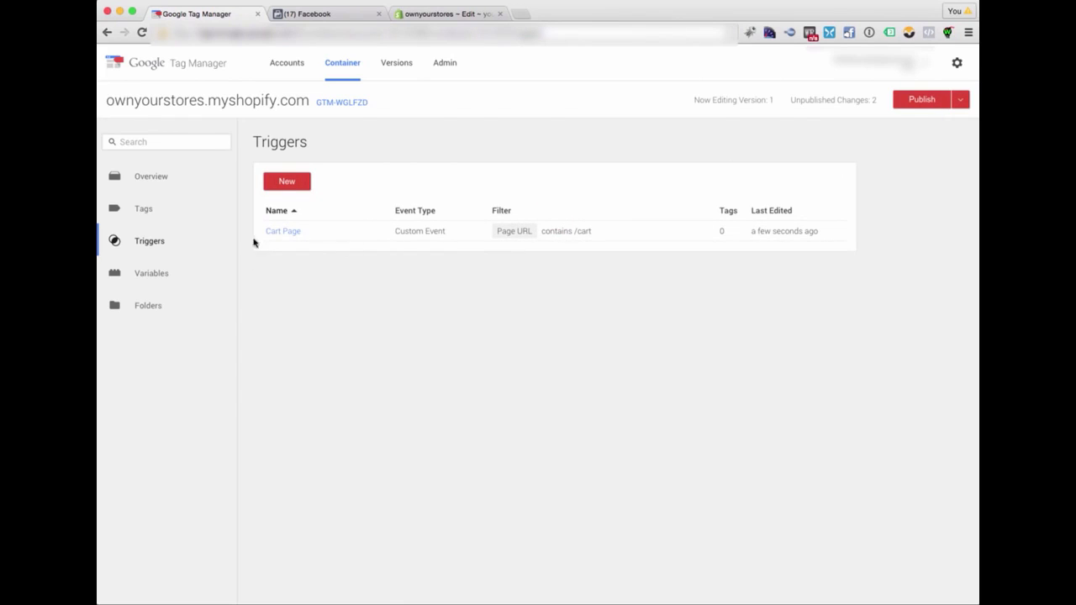
- Start another trigger in the container, name it Product Page and make it a Custom Event
{"action": "left_click", "coordinate": [287, 182]}
{"action": "left_click", "coordinate": [335, 158]}
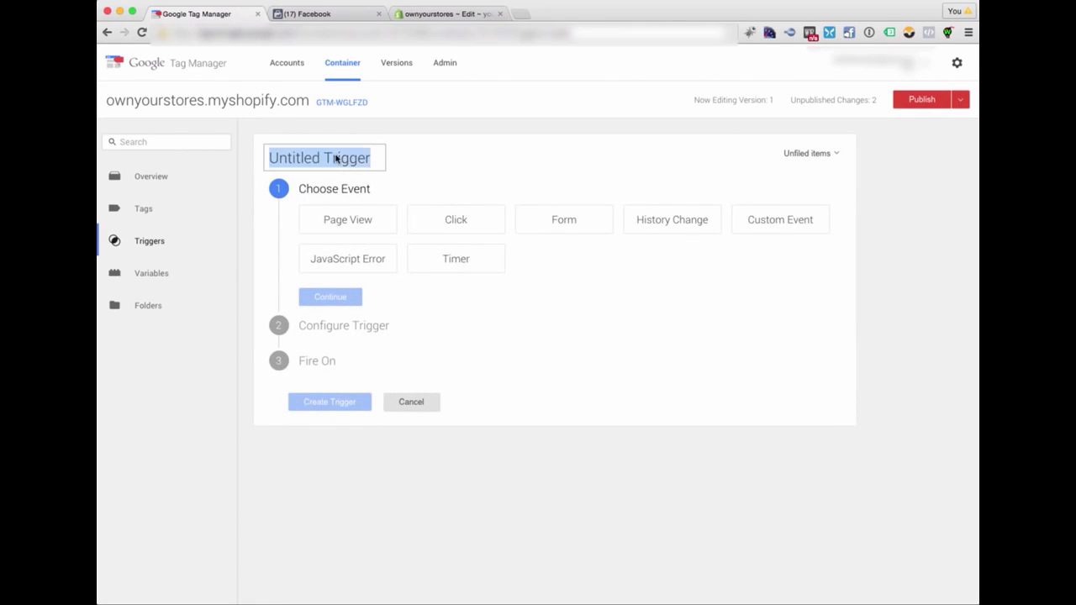
{"action": "type", "text": "Product Pag"}
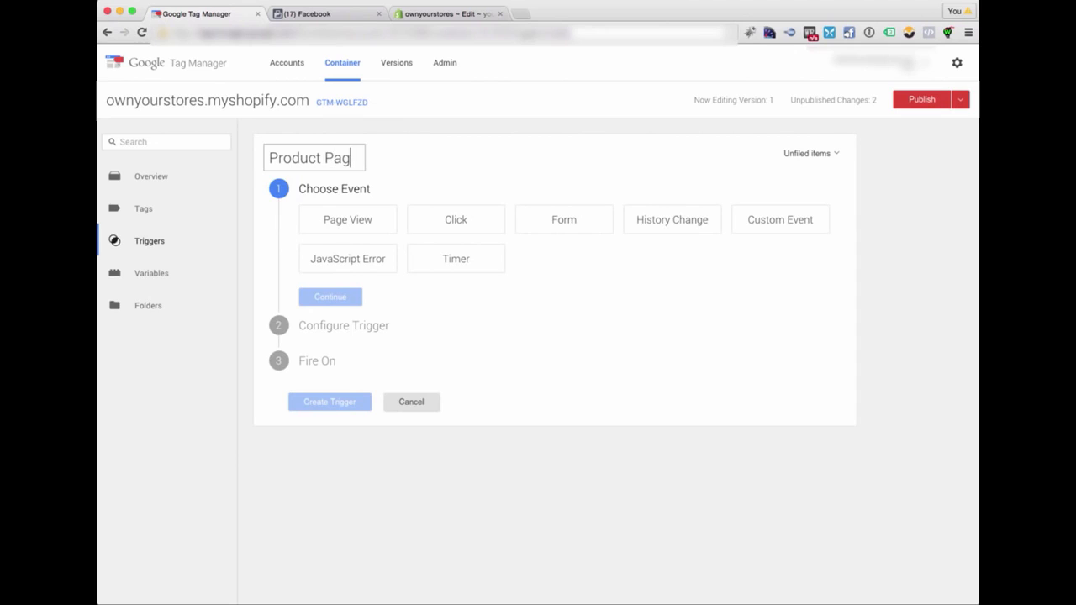
{"action": "type", "text": "e"}
{"action": "left_click", "coordinate": [759, 218]}
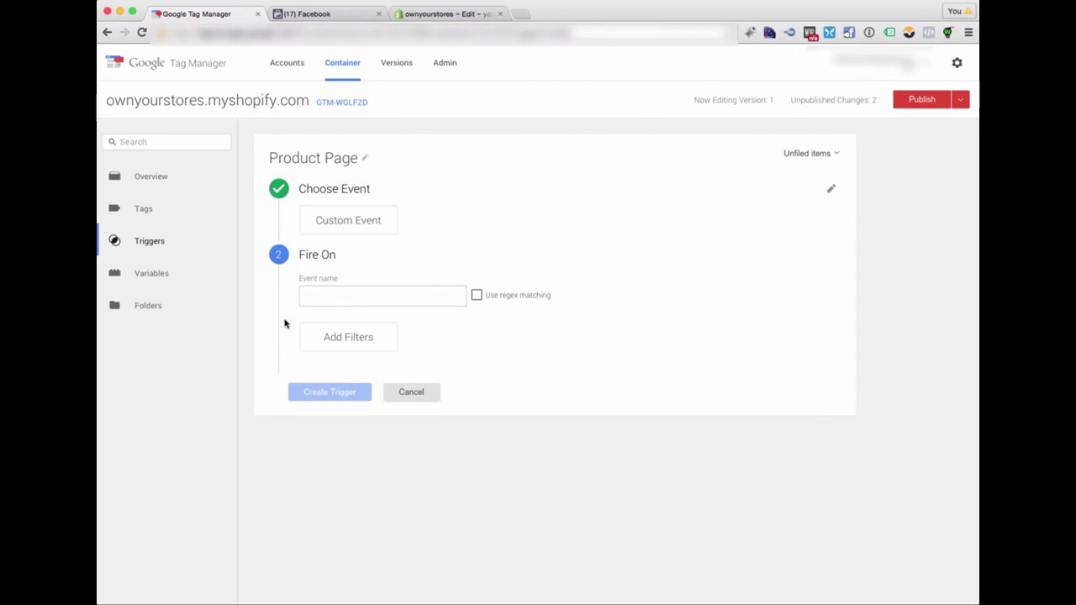
- Enter fbLoaded as the event name of the Product Page trigger
{"action": "key", "text": "super+Tab"}
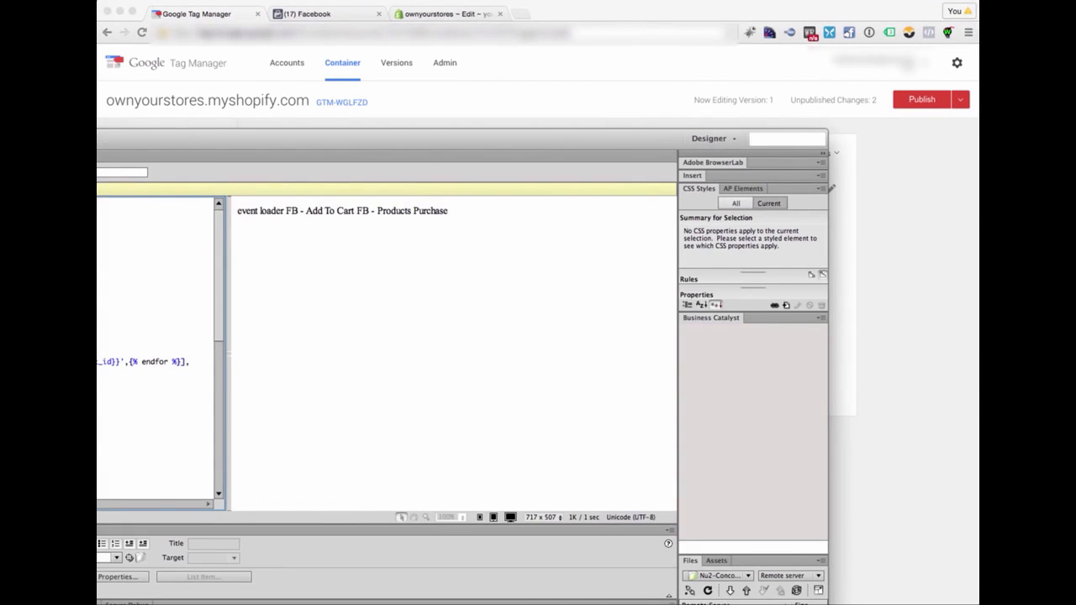
{"action": "left_click", "coordinate": [863, 327]}
{"action": "left_click", "coordinate": [351, 301]}
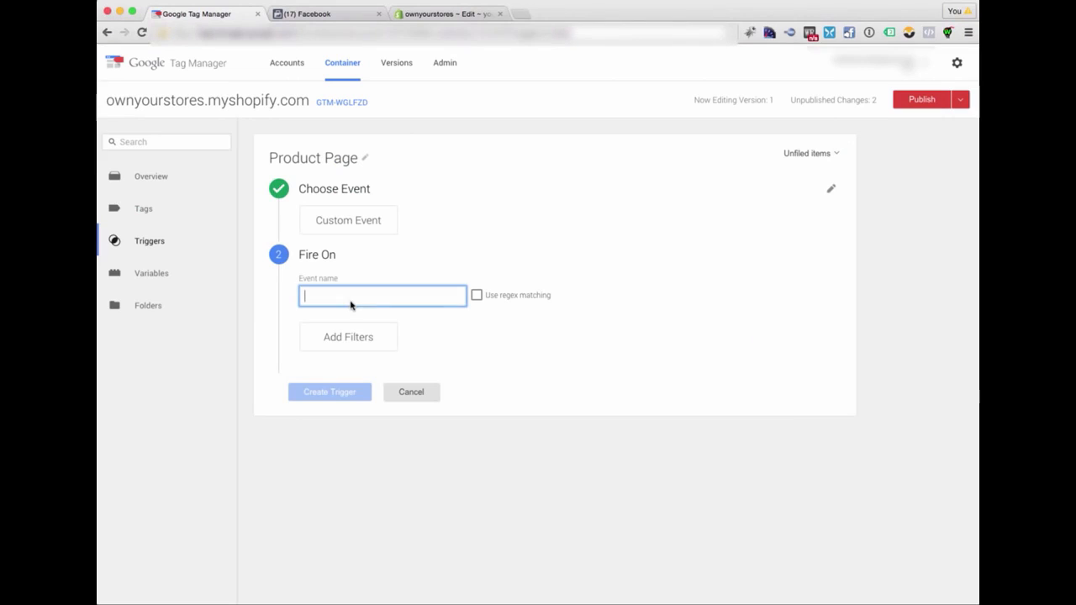
{"action": "type", "text": "fbLoaded"}
- Add the filter Page URL contains /products to the Product Page trigger and create the trigger
{"action": "left_click", "coordinate": [362, 343]}
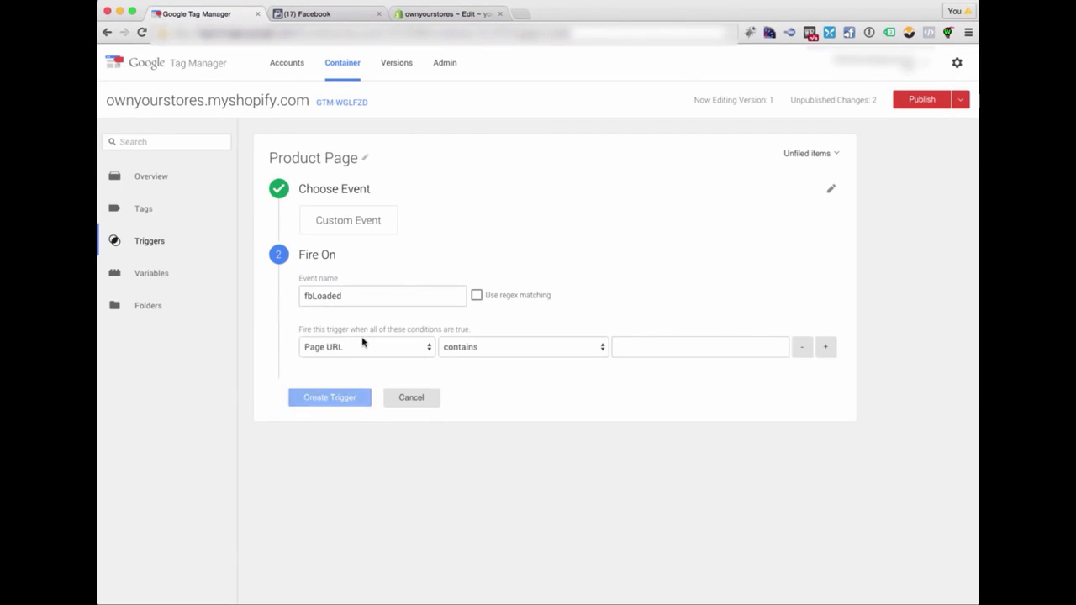
{"action": "left_click", "coordinate": [673, 355]}
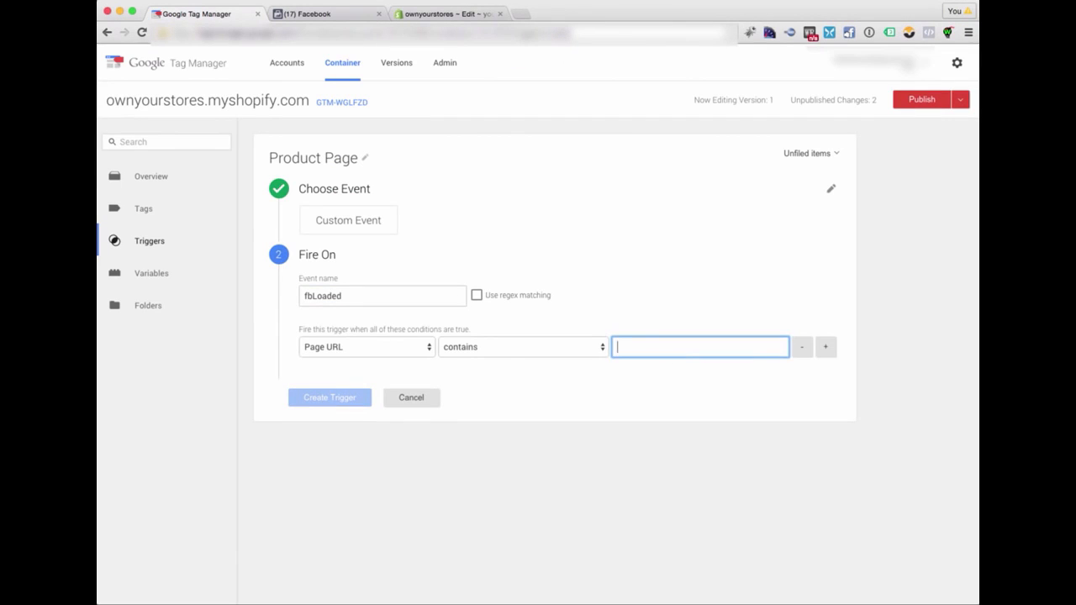
{"action": "type", "text": "/"}
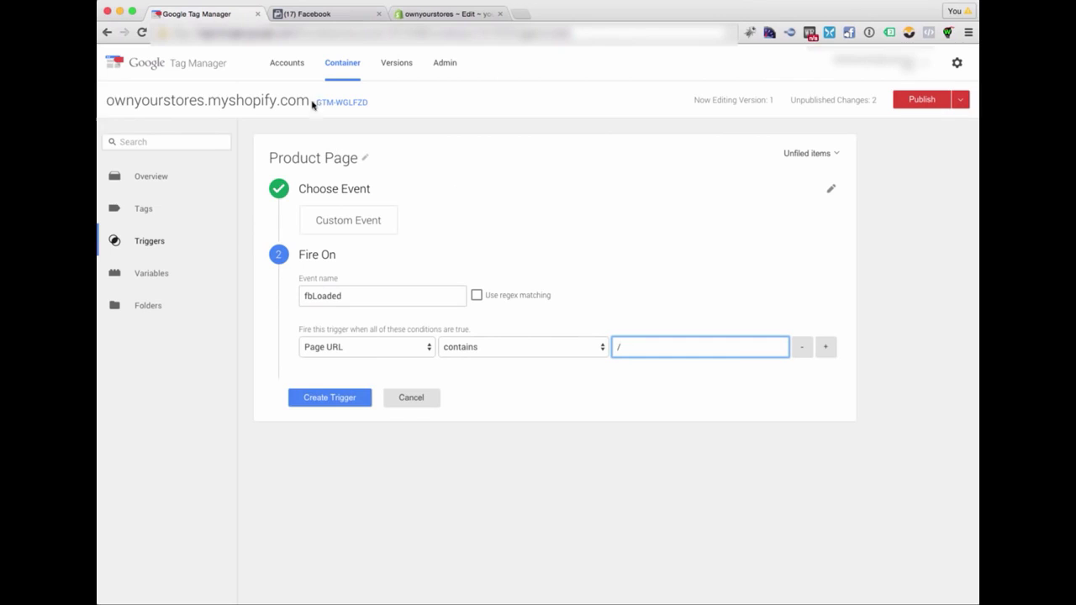
{"action": "type", "text": "products/"}
{"action": "key", "text": "BackSpace"}
{"action": "left_click", "coordinate": [310, 404]}
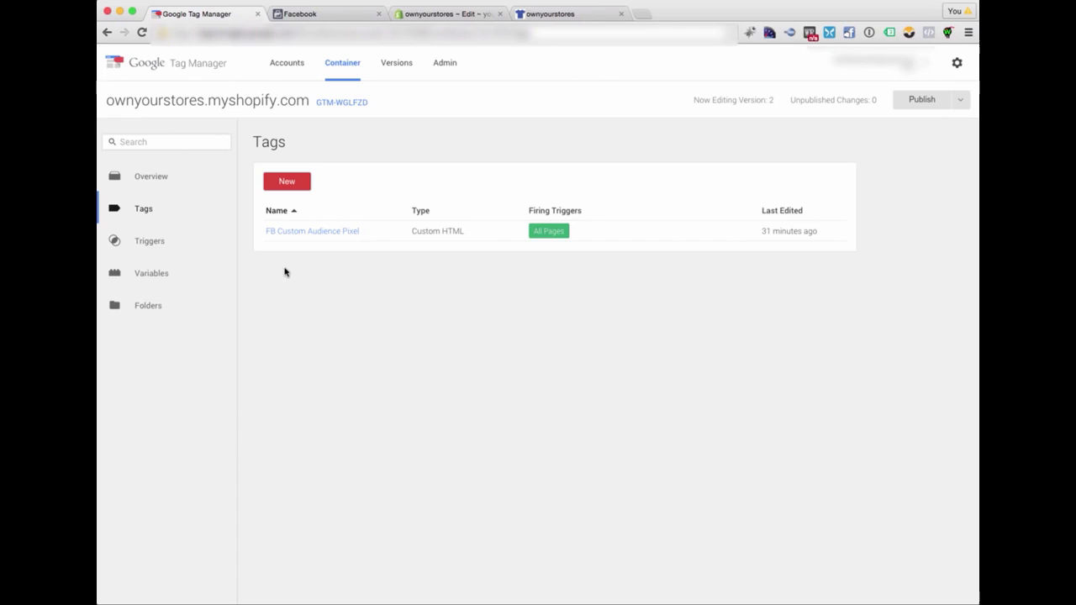
- Start a new Custom HTML tag and name it FB - Add To Cart
{"action": "left_click", "coordinate": [288, 184]}
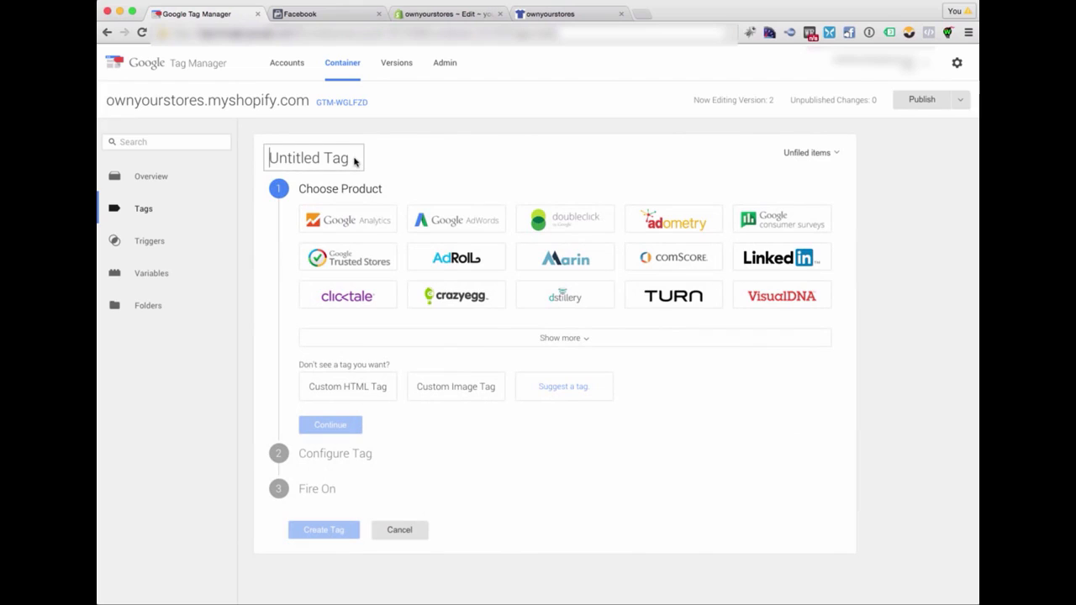
{"action": "type", "text": "FB - "}
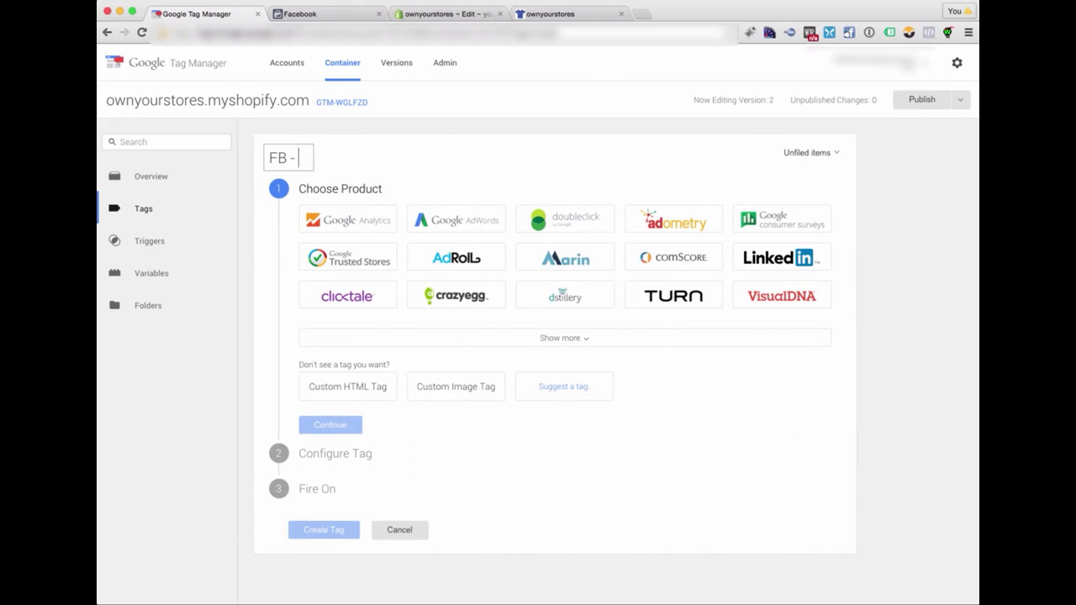
{"action": "type", "text": "Add To Cart"}
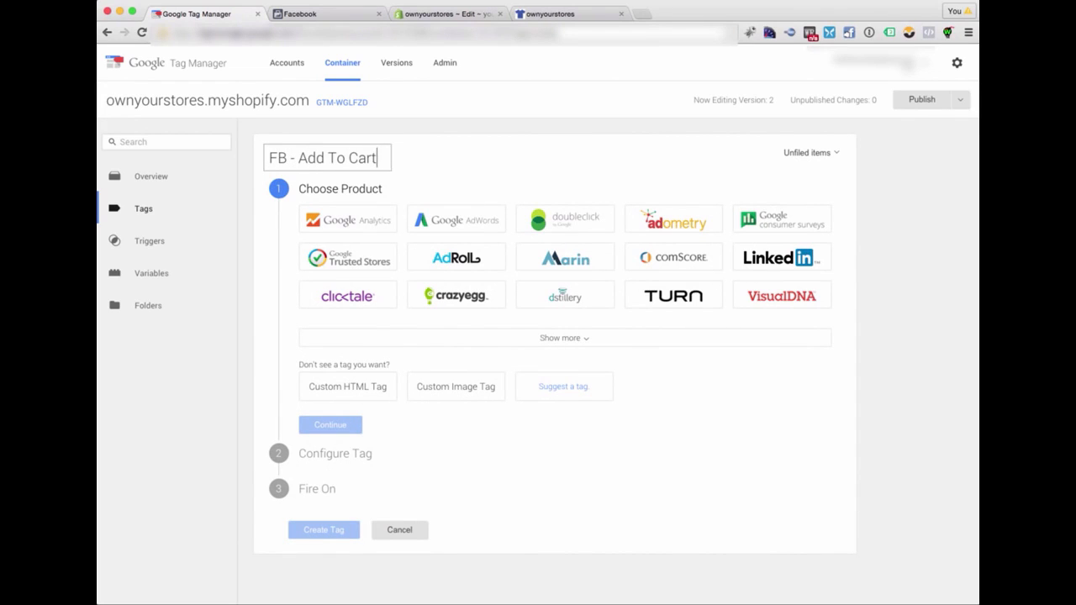
{"action": "left_click", "coordinate": [351, 198]}
{"action": "left_click", "coordinate": [359, 385]}
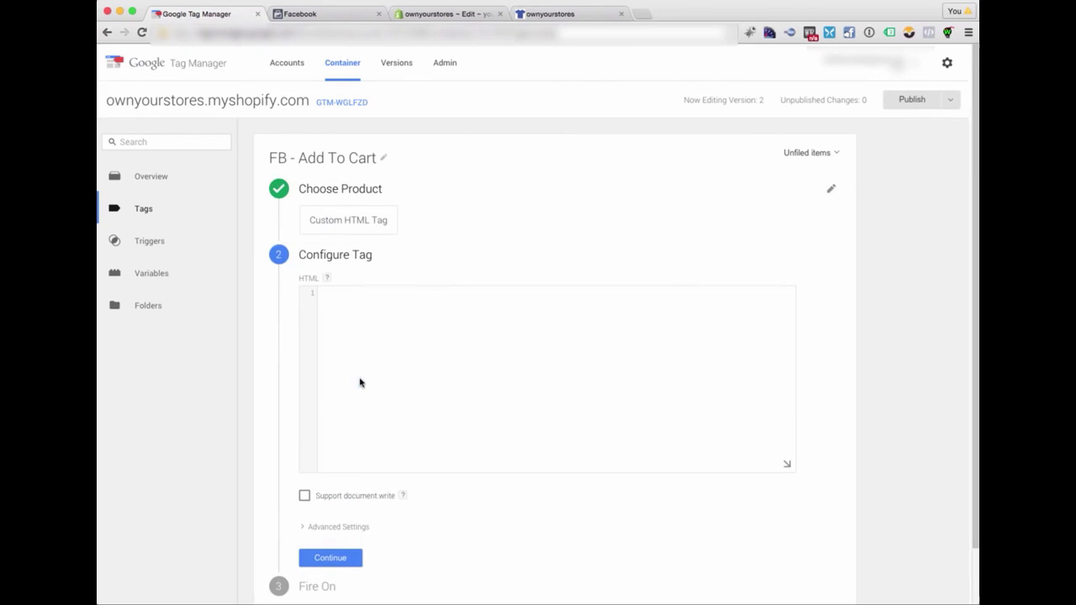
- Paste the script fbq('track', 'AddToCart'); as the HTML of the FB - Add To Cart tag and continue to its firing options
{"action": "type", "text": "<script>   fbq('track', 'AddToCart'); </script>"}
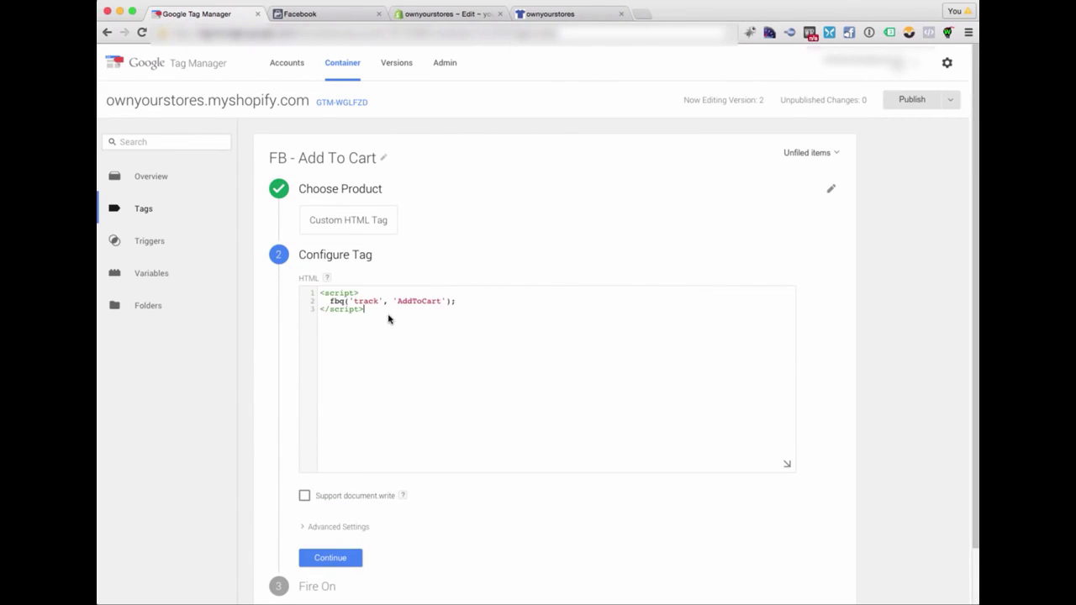
{"action": "scroll", "coordinate": [425, 506], "scroll_direction": "down", "scroll_amount": 2}
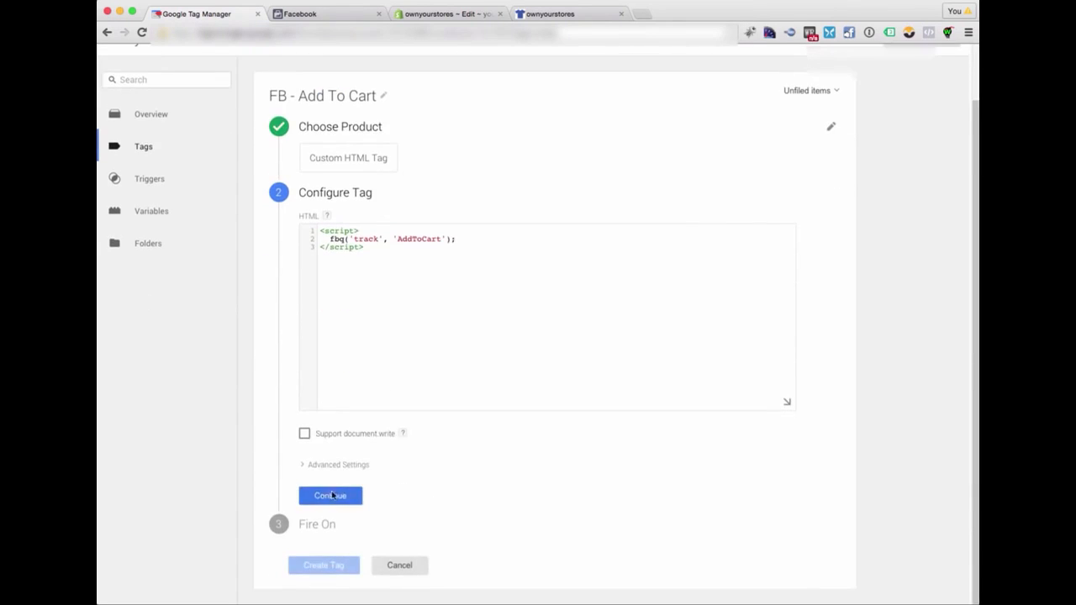
{"action": "left_click", "coordinate": [327, 496]}
- Set the FB - Add To Cart tag to fire on the existing Cart Page trigger and create the tag
{"action": "left_click", "coordinate": [780, 412]}
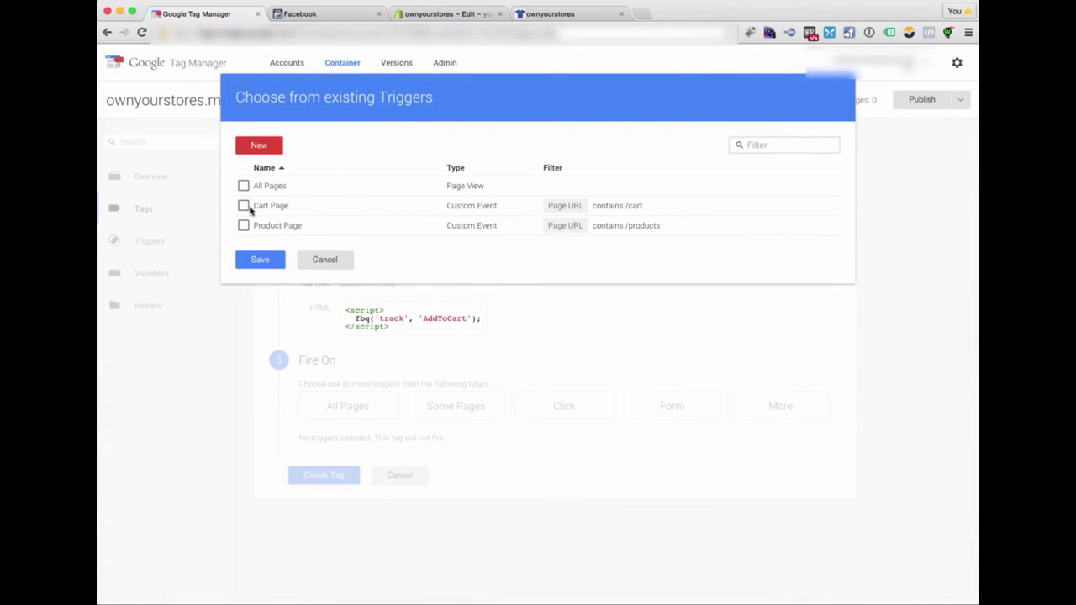
{"action": "left_click", "coordinate": [245, 207]}
{"action": "left_click", "coordinate": [245, 207]}
{"action": "left_click", "coordinate": [259, 260]}
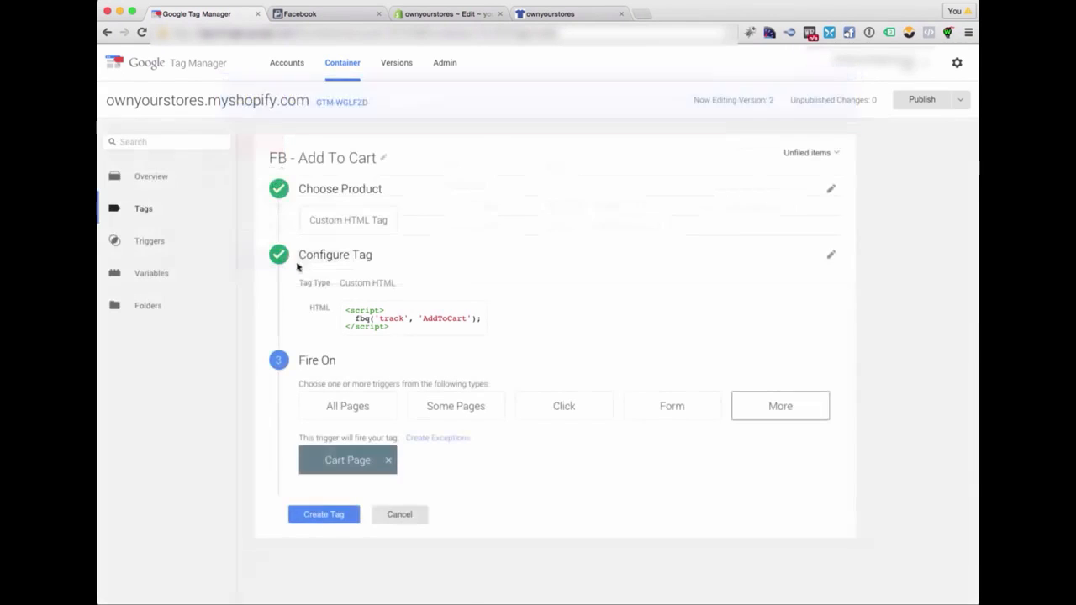
{"action": "left_click", "coordinate": [319, 516]}
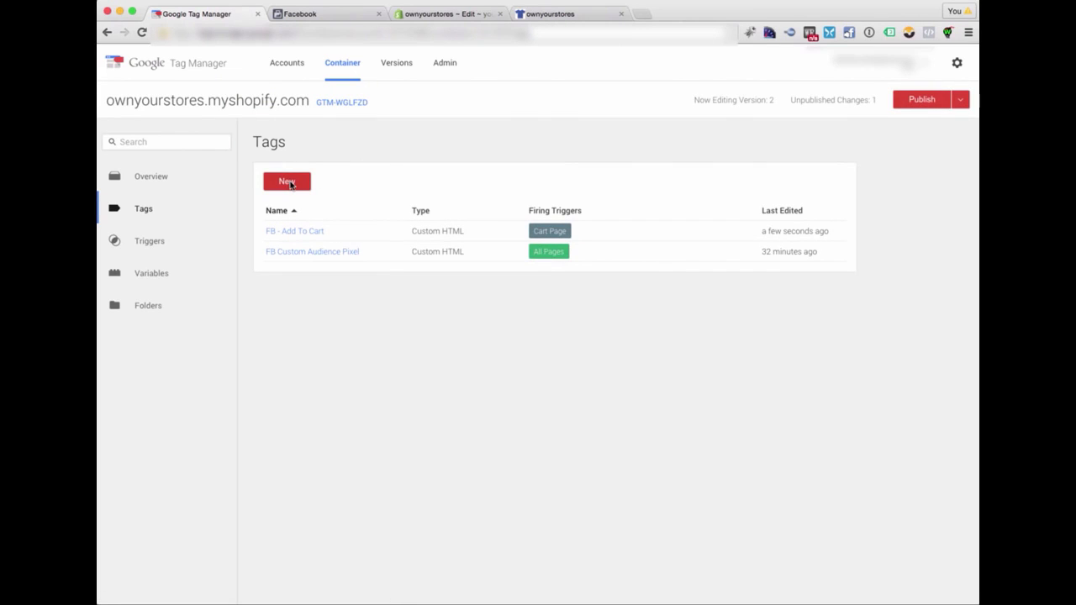
- Start a new Custom HTML tag and name it FB - Product
{"action": "left_click", "coordinate": [287, 182]}
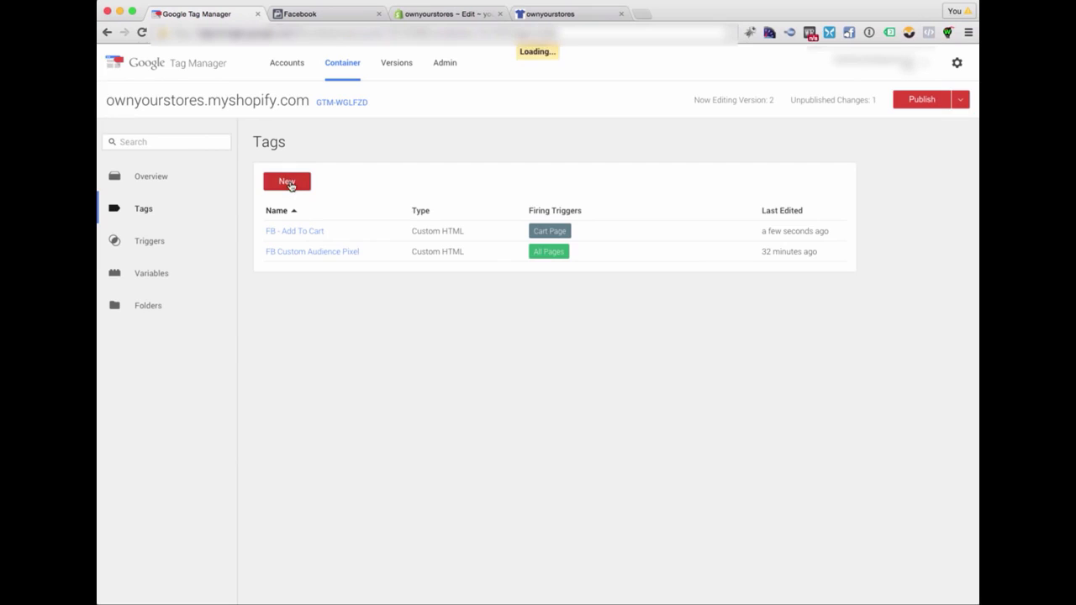
{"action": "type", "text": "FB - Product"}
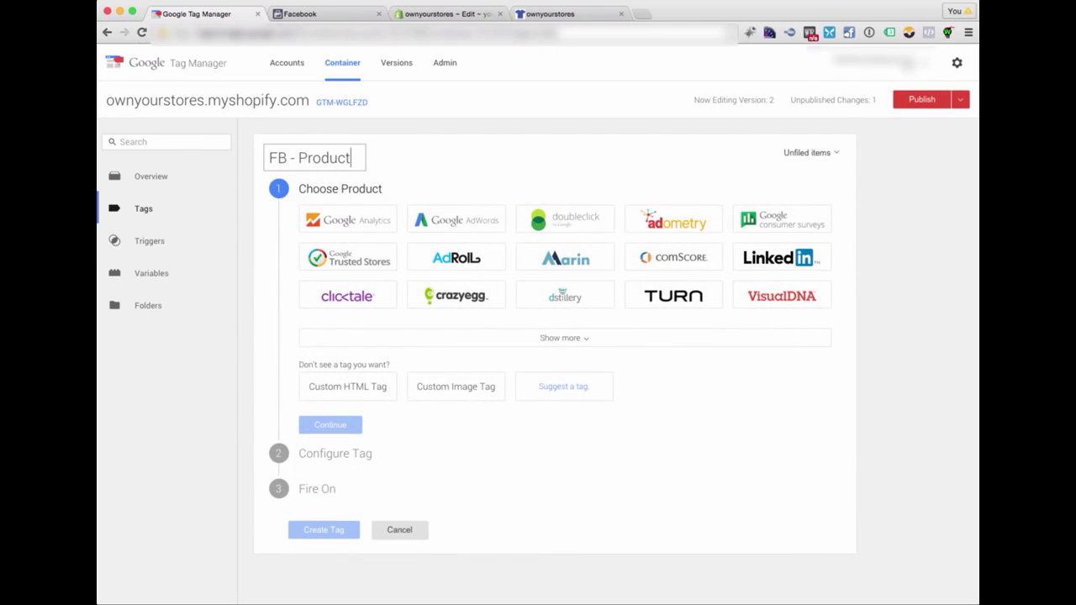
{"action": "key", "text": "Return"}
{"action": "left_click", "coordinate": [376, 391]}
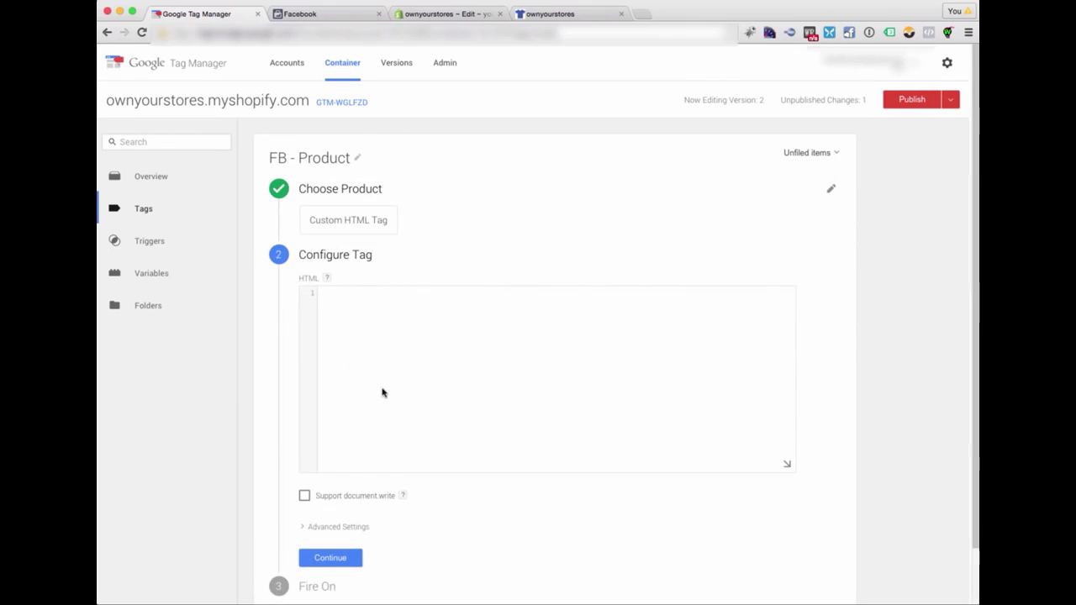
- Paste the script fbq('track', 'ViewContent'); as the HTML of the FB - Product tag and continue to its firing options
{"action": "left_click", "coordinate": [382, 393]}
{"action": "type", "text": "<script>   fbq('track', 'ViewContent'); </script>"}
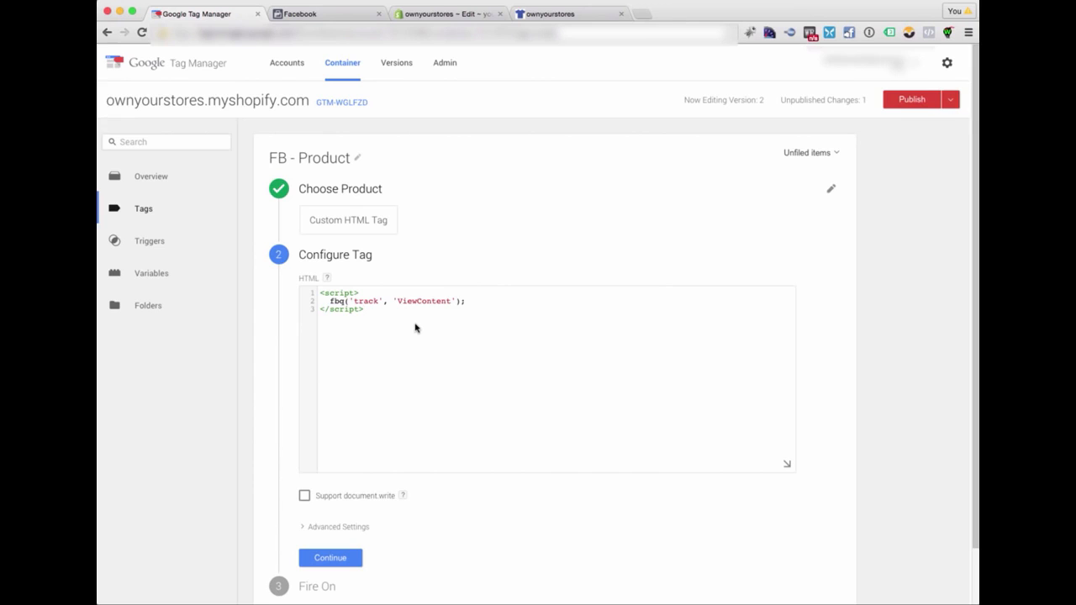
{"action": "scroll", "coordinate": [378, 478], "scroll_direction": "down", "scroll_amount": 2}
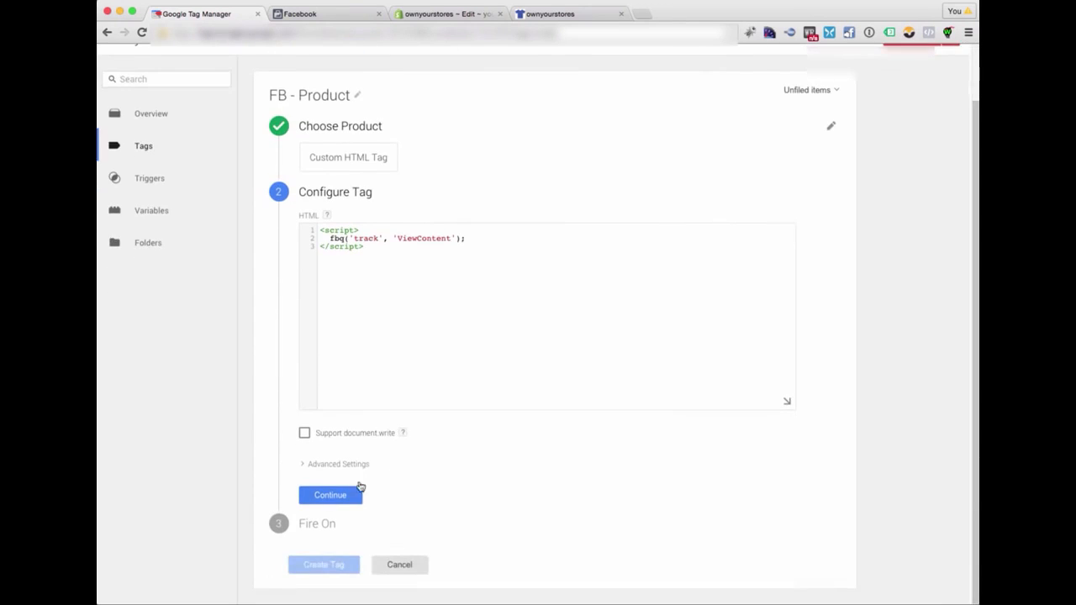
{"action": "left_click", "coordinate": [359, 490]}
- Set the FB - Product tag to fire on the existing Product Page trigger and create the tag
{"action": "left_click", "coordinate": [770, 404]}
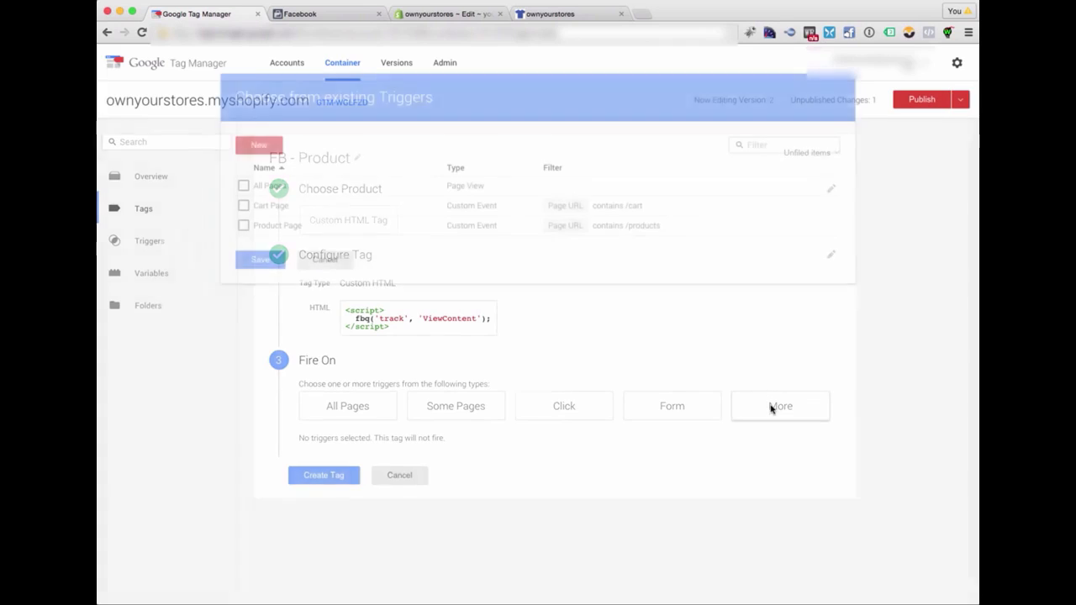
{"action": "left_click", "coordinate": [244, 227]}
{"action": "left_click", "coordinate": [259, 259]}
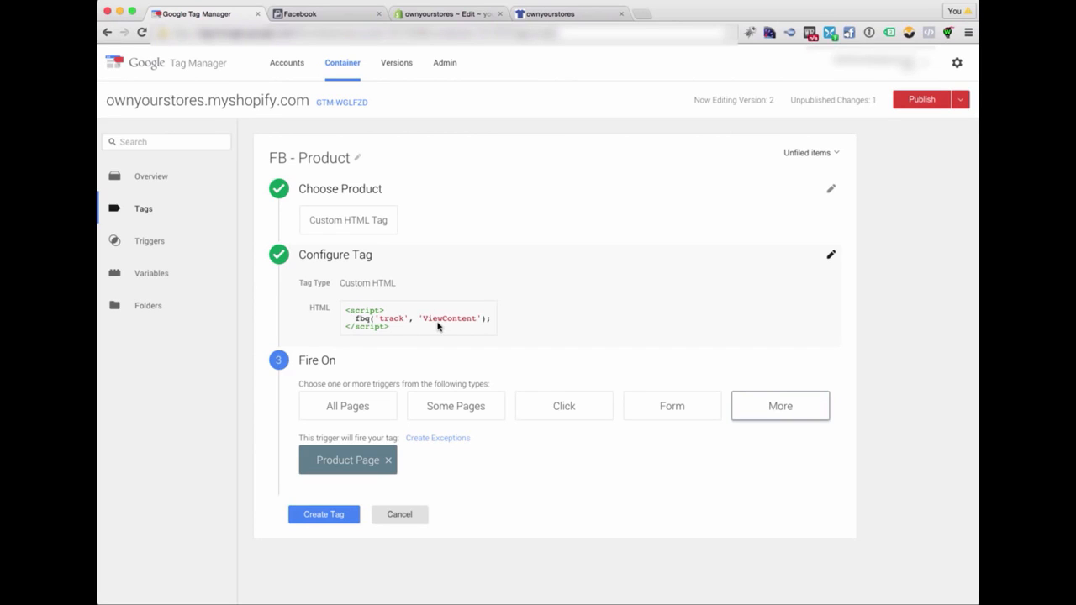
{"action": "left_click", "coordinate": [322, 514]}
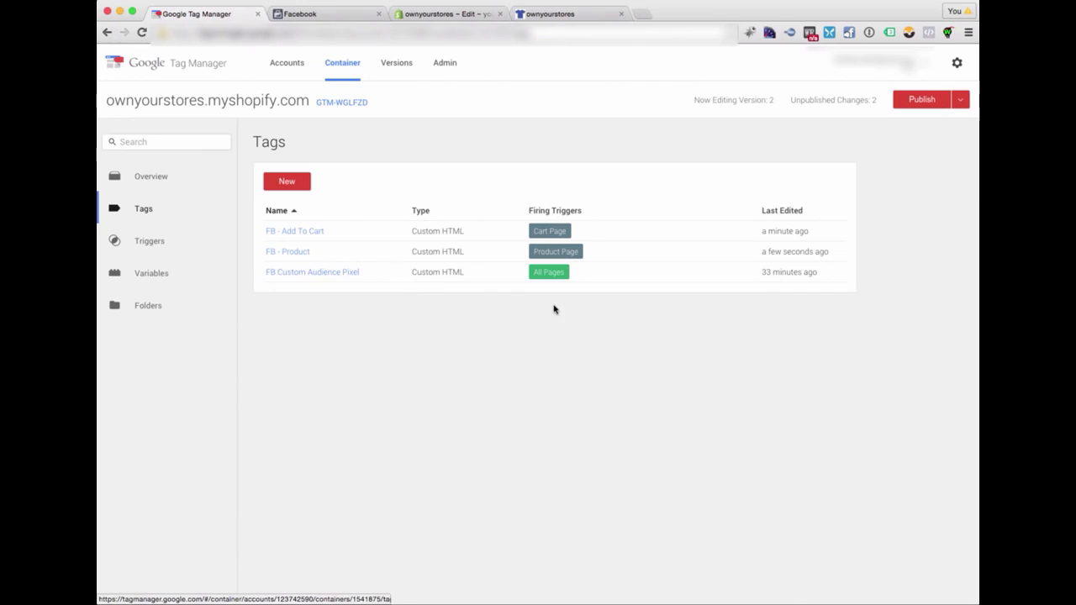
- Publish the container's pending tag changes live and close the publishing dialog
{"action": "left_click", "coordinate": [924, 101]}
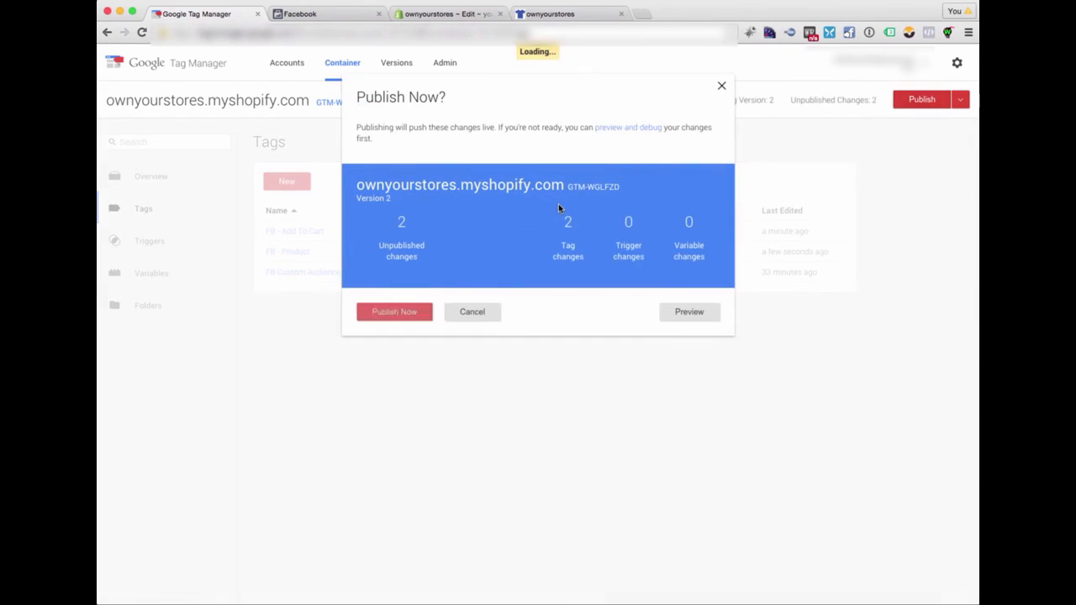
{"action": "left_click", "coordinate": [380, 313]}
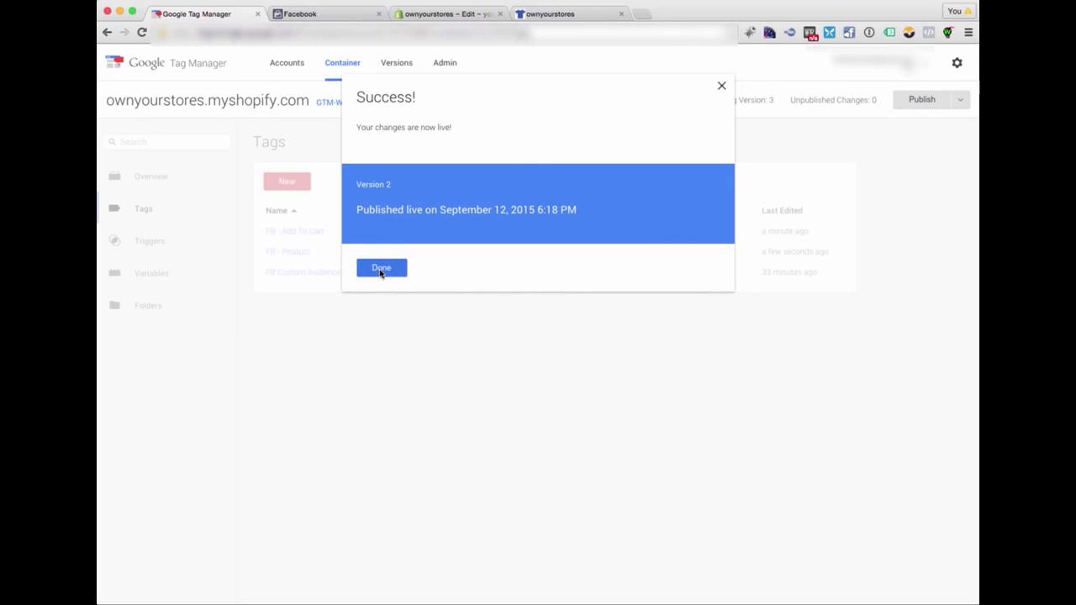
{"action": "left_click", "coordinate": [381, 269]}
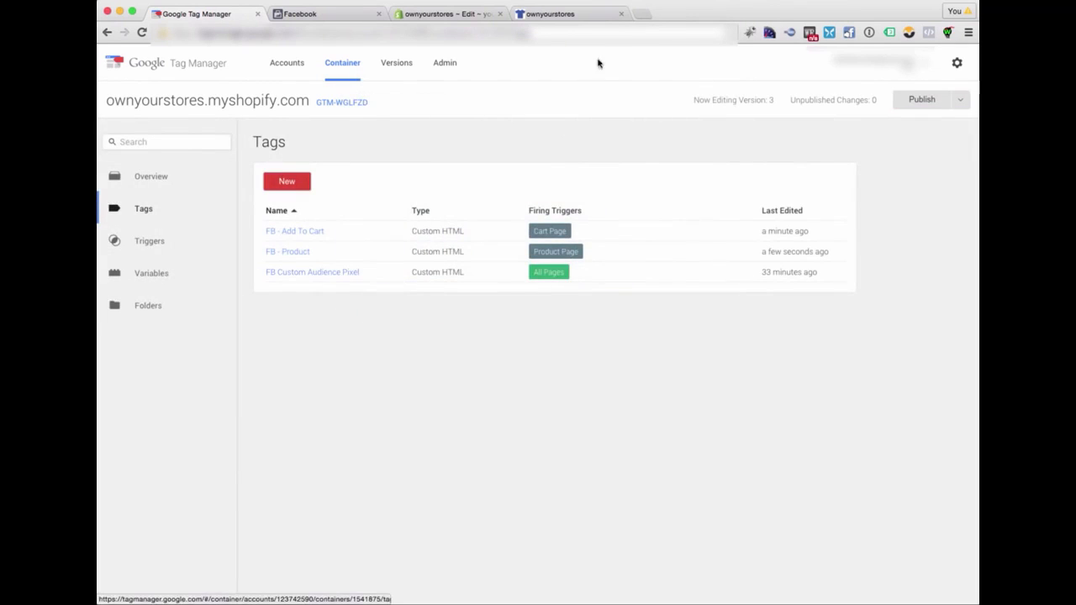
- Switch to the Shopify storefront, reload its home page and check the page's pixels with Facebook Pixel Helper
{"action": "left_click", "coordinate": [549, 15]}
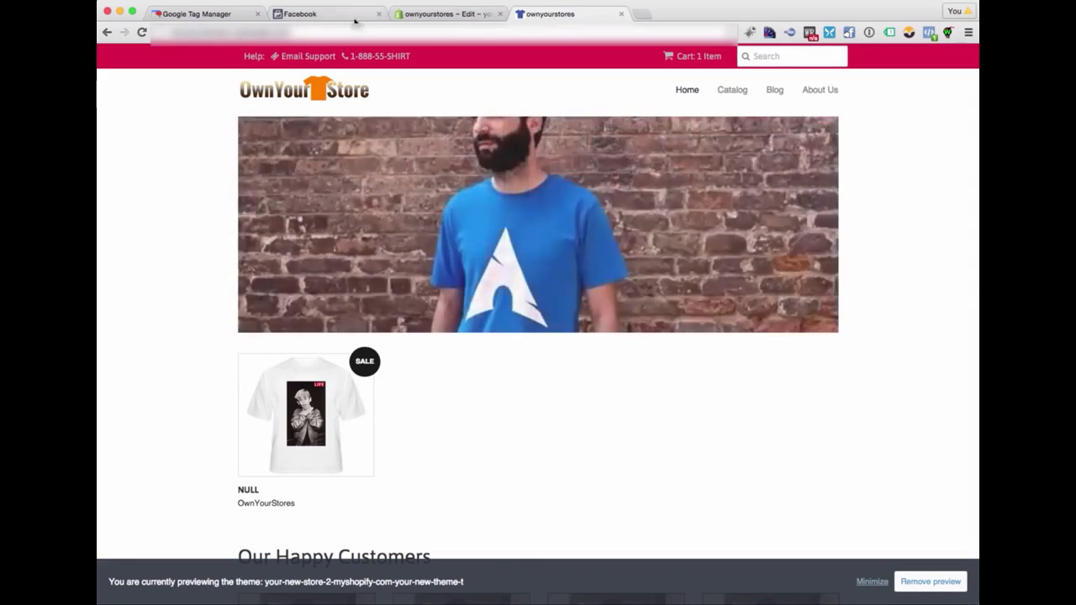
{"action": "left_click", "coordinate": [140, 33]}
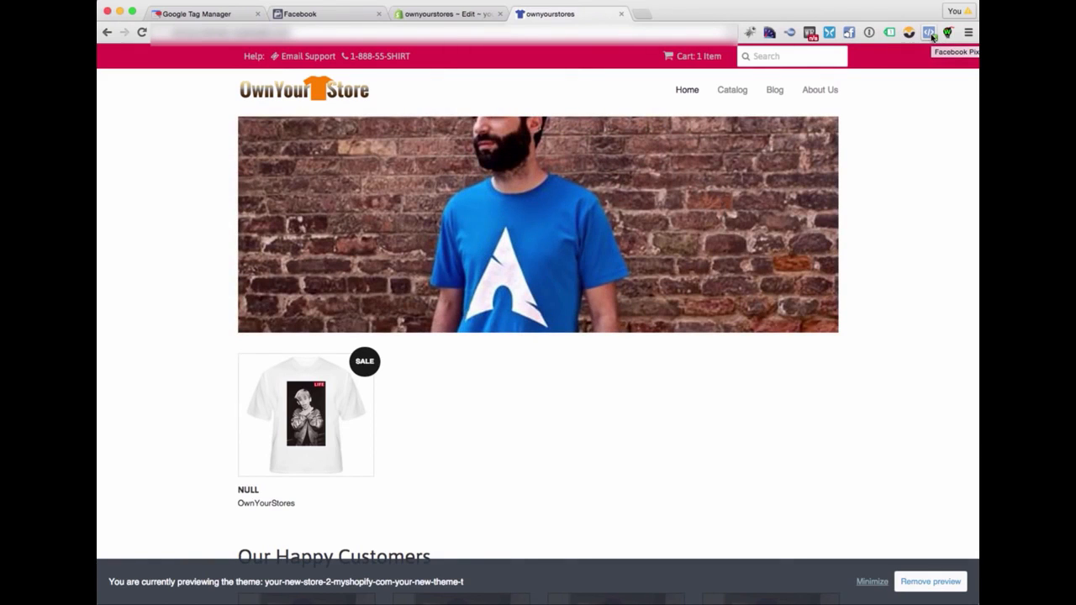
{"action": "left_click", "coordinate": [930, 33]}
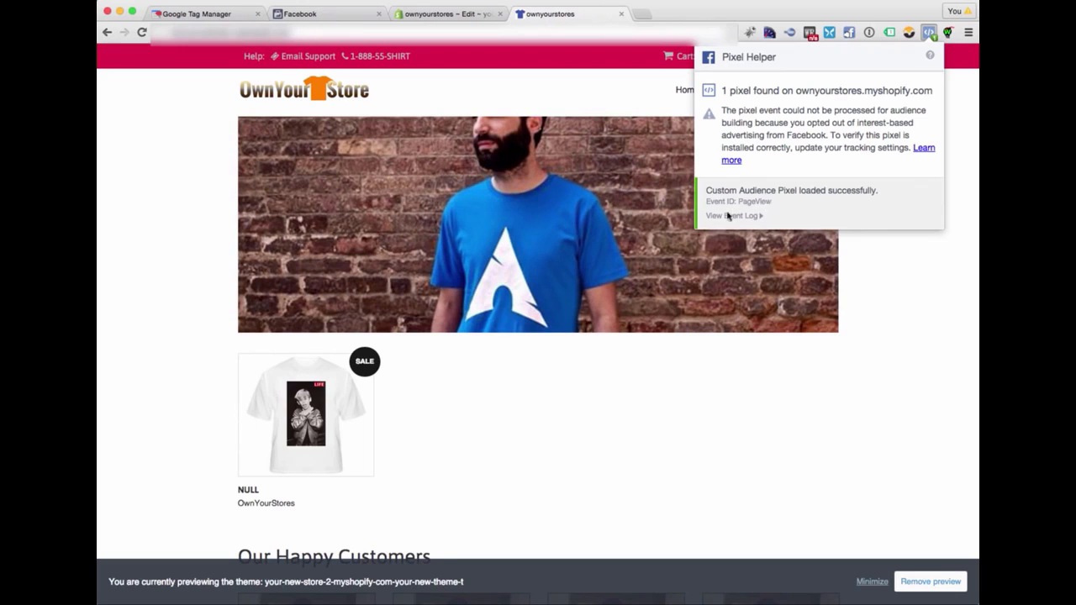
- Open the NULL shirt's product page and examine the ViewContent event log in Facebook Pixel Helper
{"action": "left_click", "coordinate": [243, 420]}
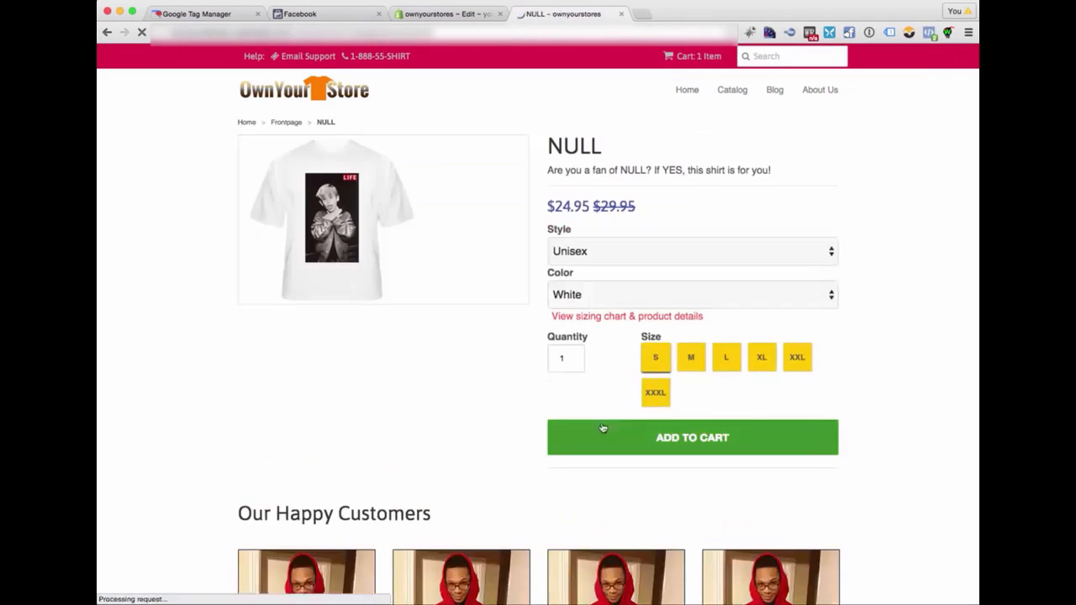
{"action": "left_click", "coordinate": [929, 32]}
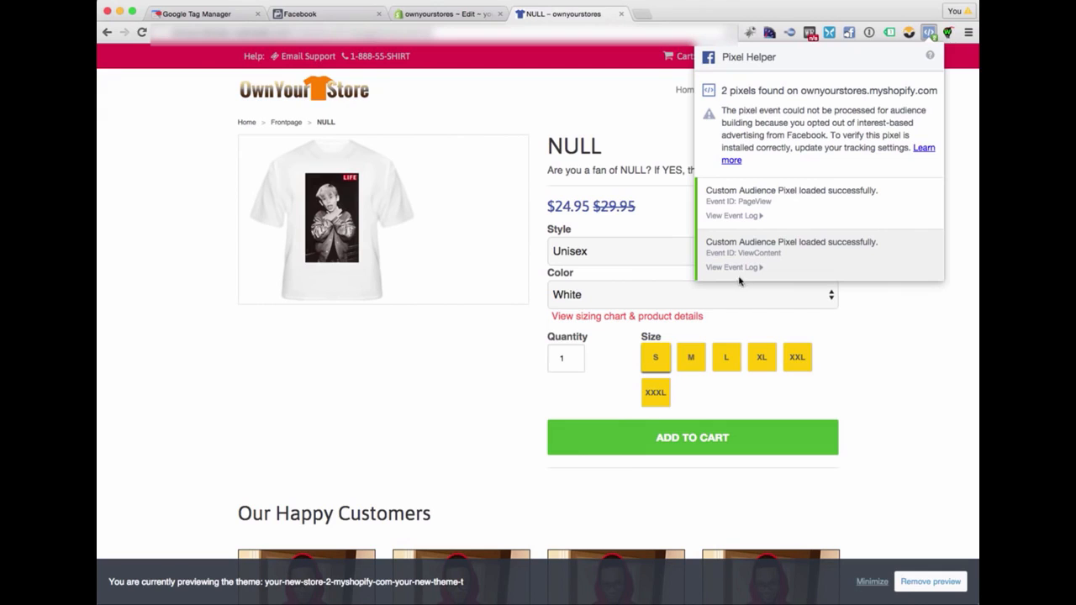
{"action": "left_click", "coordinate": [746, 268]}
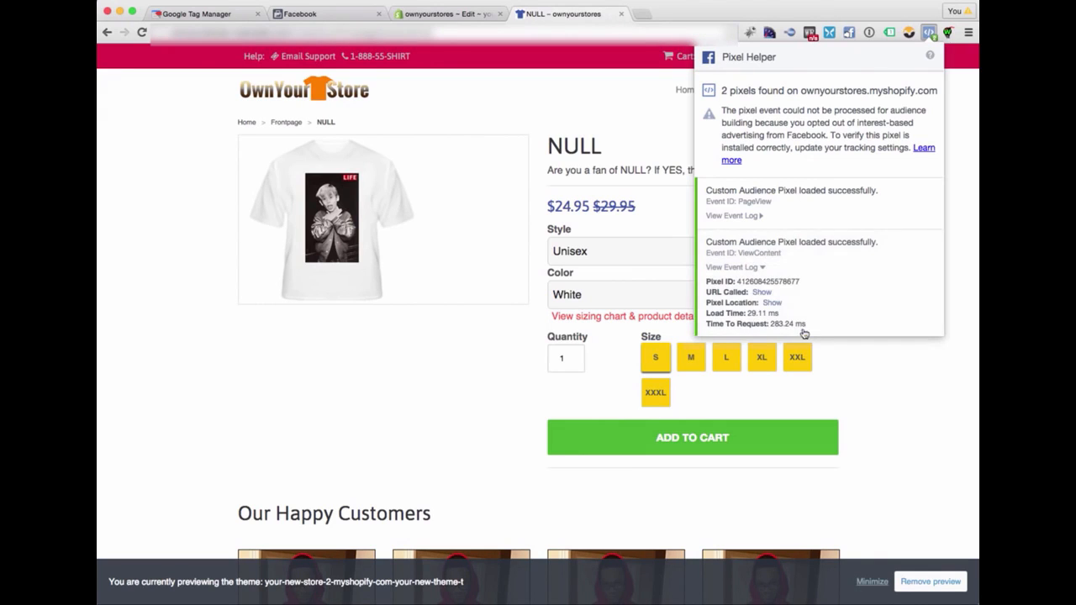
- Add the NULL shirt in Unisex, S, White to the cart and check the cart page's pixels with Facebook Pixel Helper
{"action": "left_click", "coordinate": [876, 421]}
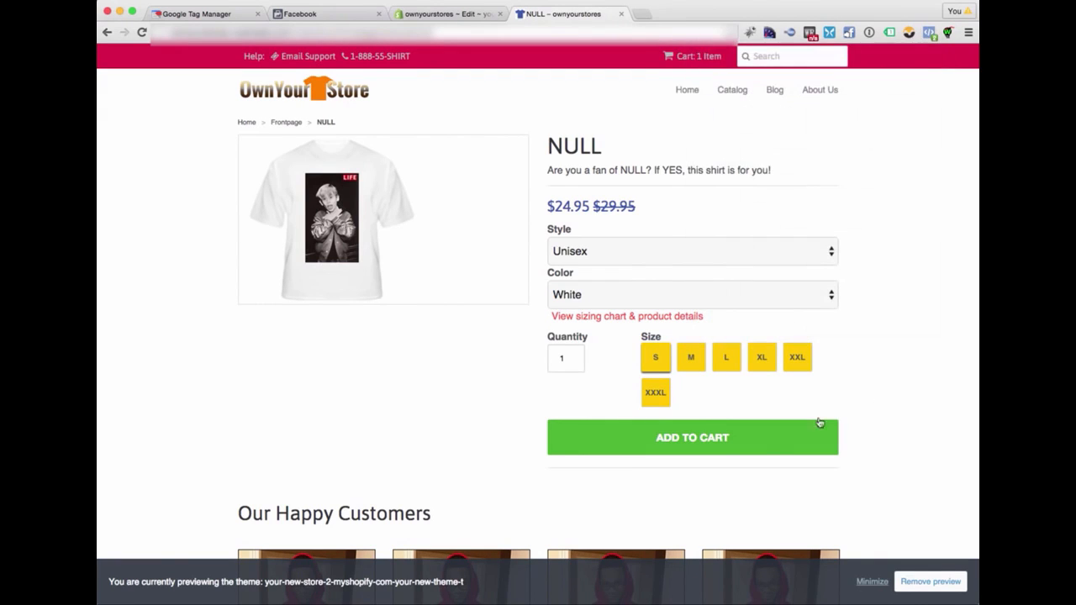
{"action": "left_click", "coordinate": [705, 439]}
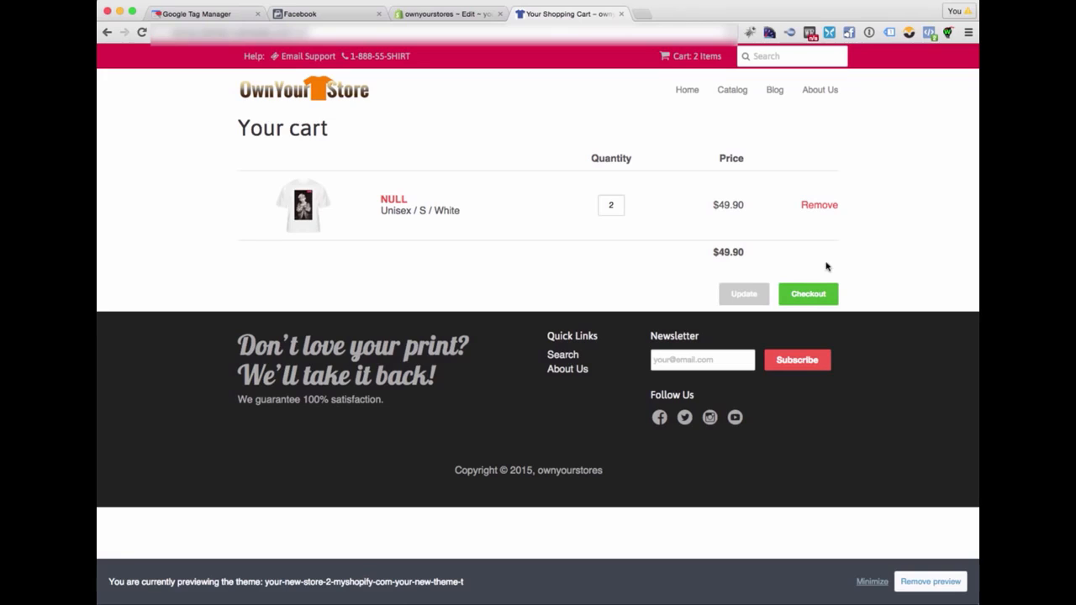
{"action": "left_click", "coordinate": [929, 35]}
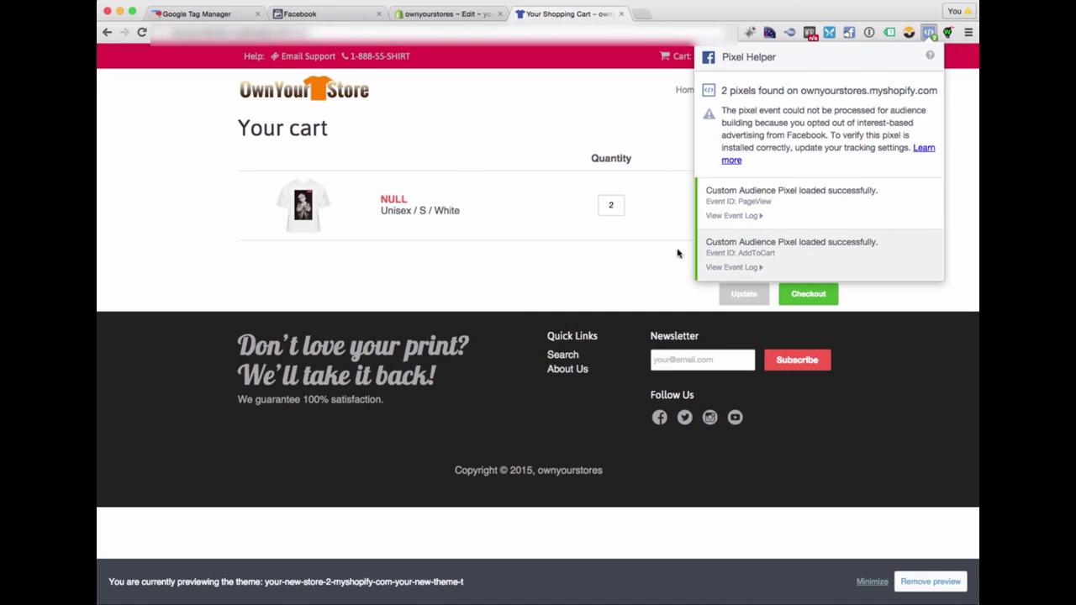
{"action": "left_click", "coordinate": [504, 259]}
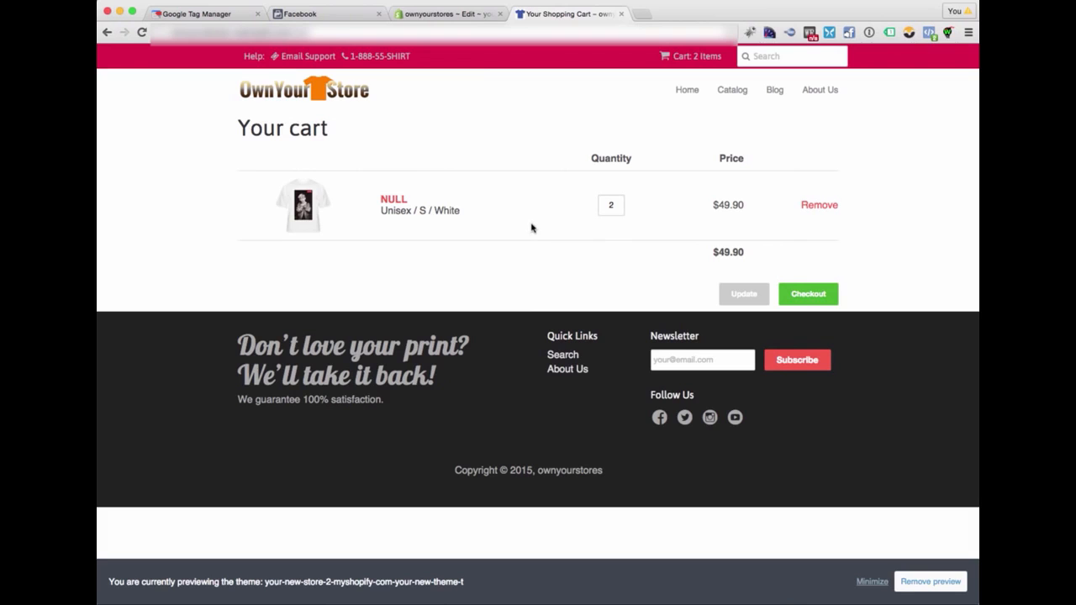
- Switch to the Shopify admin and open the store's Checkout settings at the order processing section
{"action": "left_click", "coordinate": [436, 14]}
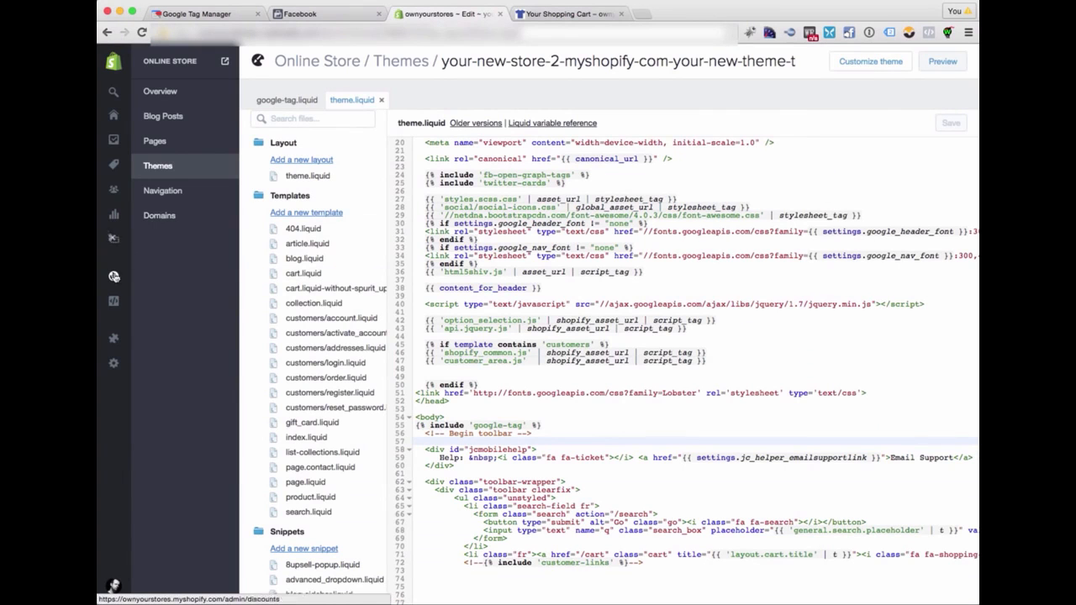
{"action": "mouse_move", "coordinate": [125, 340]}
{"action": "left_click", "coordinate": [133, 364]}
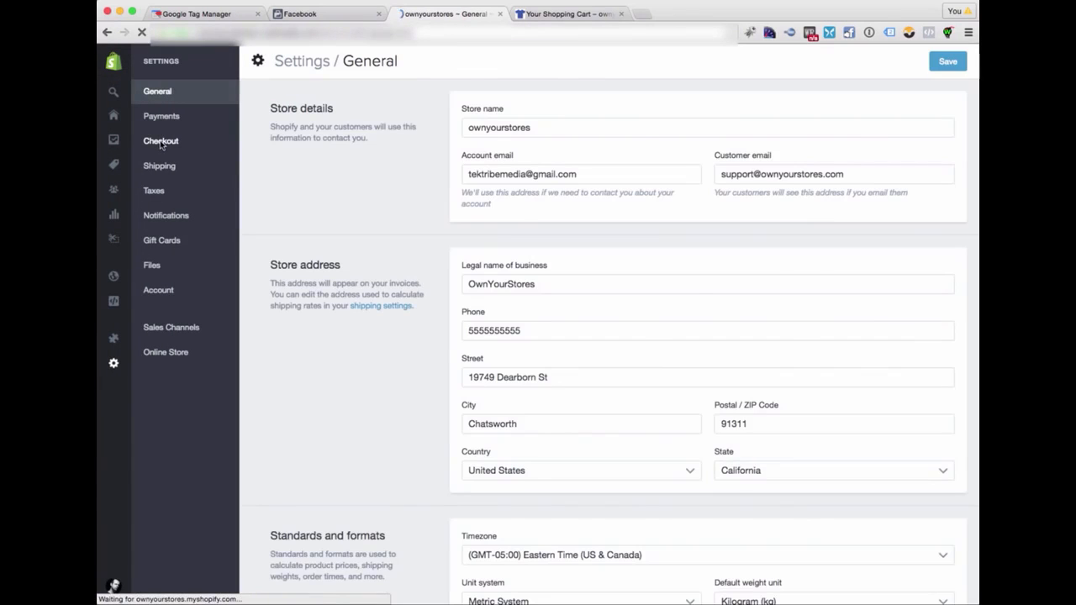
{"action": "left_click", "coordinate": [162, 142]}
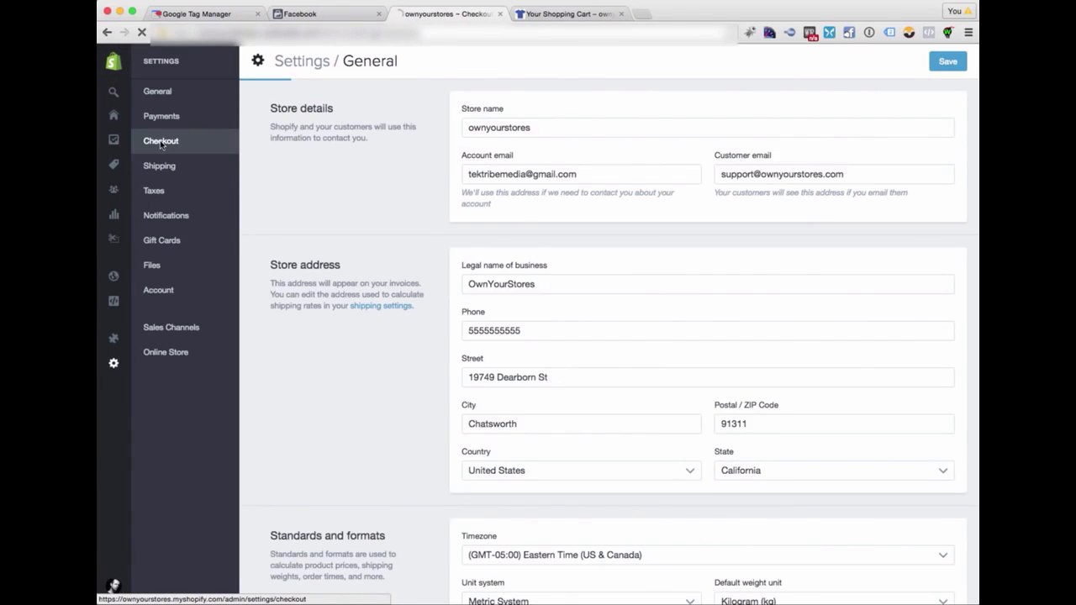
{"action": "scroll", "coordinate": [709, 325], "scroll_direction": "down", "scroll_amount": 10}
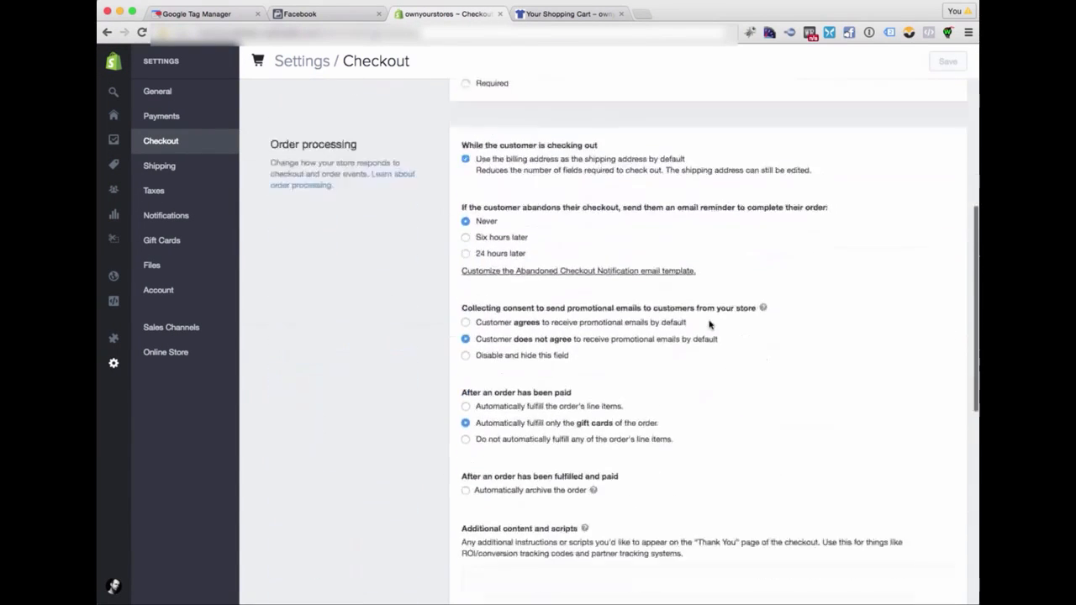
- Enlarge the Additional content and scripts box and paste in the Facebook pixel code containing the PageView and Purchase events
{"action": "left_click", "coordinate": [525, 328]}
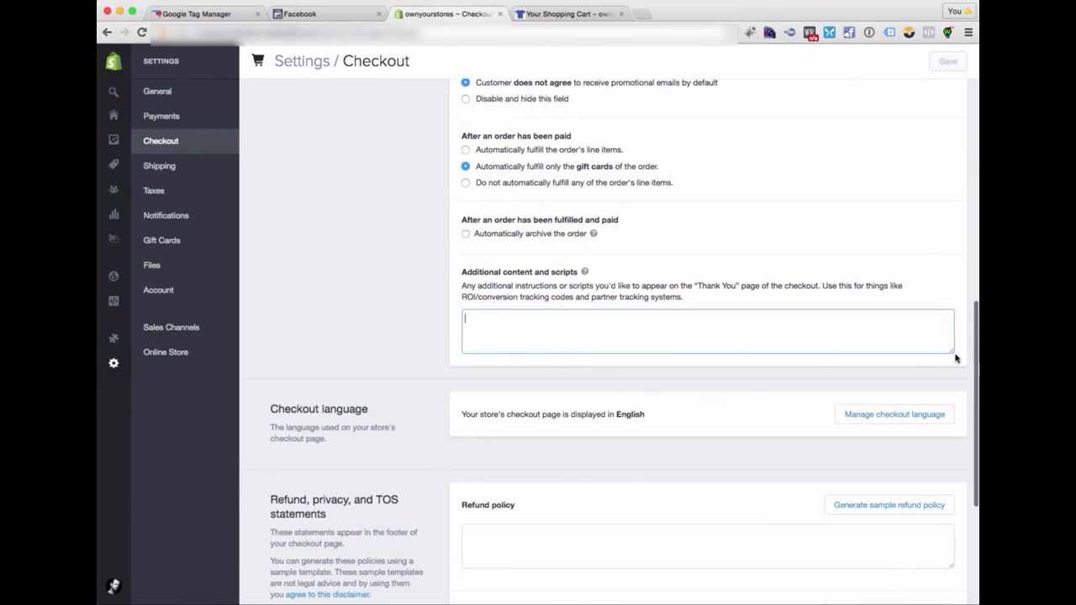
{"action": "left_click_drag", "start_coordinate": [952, 354], "coordinate": [952, 598]}
{"action": "type", "text": "<!-- Facebook Pixel Code --> <script> !function(f,b,e,v,n,t,s){if(f.fbq)return;n=f.fbq=function(){n.callMethod? n.callMethod.apply(n,arguments):n.queue.push(arguments)};if(!f._fbq)f._fbq=n; n.push=n;n.loaded=!0;n.version='2.0';n.queue=[];t=b.createElement(e);t.async=!0; t.src=v;s=b.getElementsByTagName(e)[0];s.parentNode.insertBefore(t,s)}(window, document,'script','//connect.facebook.net/en_US/fbevents.js');  fbq('init', 'YOUR-ID'); fbq('track', 'PageView'); fbq('track', 'Purchase', {value: '{{ subtotal_price | money_without_currency }}', currency: '{{ shop.currency }}'});  ); </script> <noscript><img height=\"1\" width=\"1\" style=\"display:none\" src=\"https://www.facebook.com/tr?id=YOUR-ID&ev=PageView&noscript=1\" /></noscript>  </script>"}
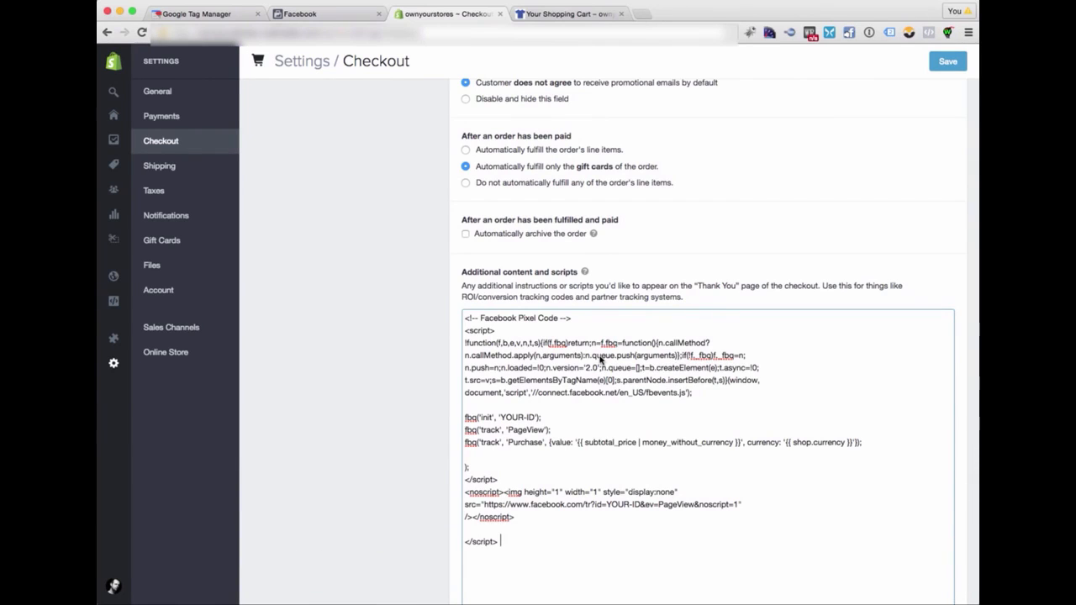
- Highlight the Purchase tracking line with its subtotal value and shop currency, and review the pasted pixel code
{"action": "left_click_drag", "start_coordinate": [467, 446], "coordinate": [861, 443]}
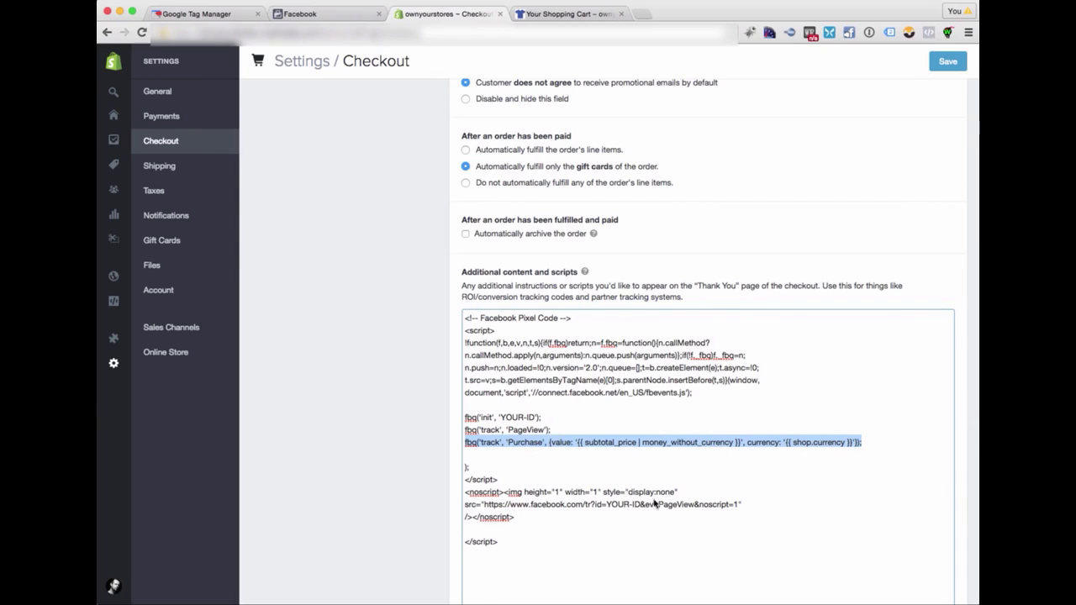
{"action": "scroll", "coordinate": [682, 448], "scroll_direction": "down", "scroll_amount": 3}
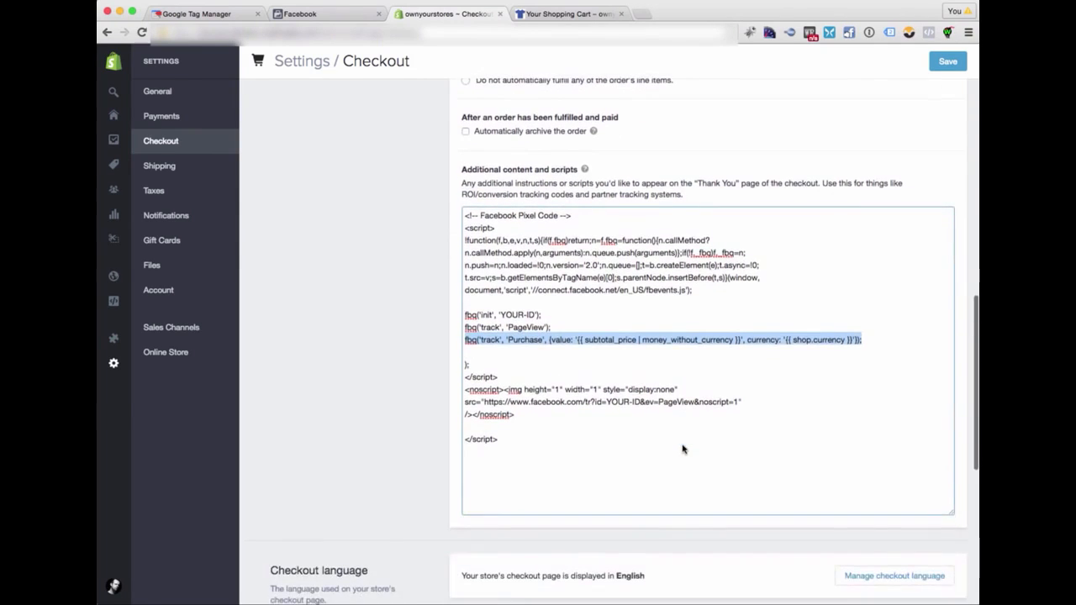
{"action": "scroll", "coordinate": [683, 448], "scroll_direction": "up", "scroll_amount": 2}
{"action": "scroll", "coordinate": [683, 448], "scroll_direction": "up", "scroll_amount": 1}
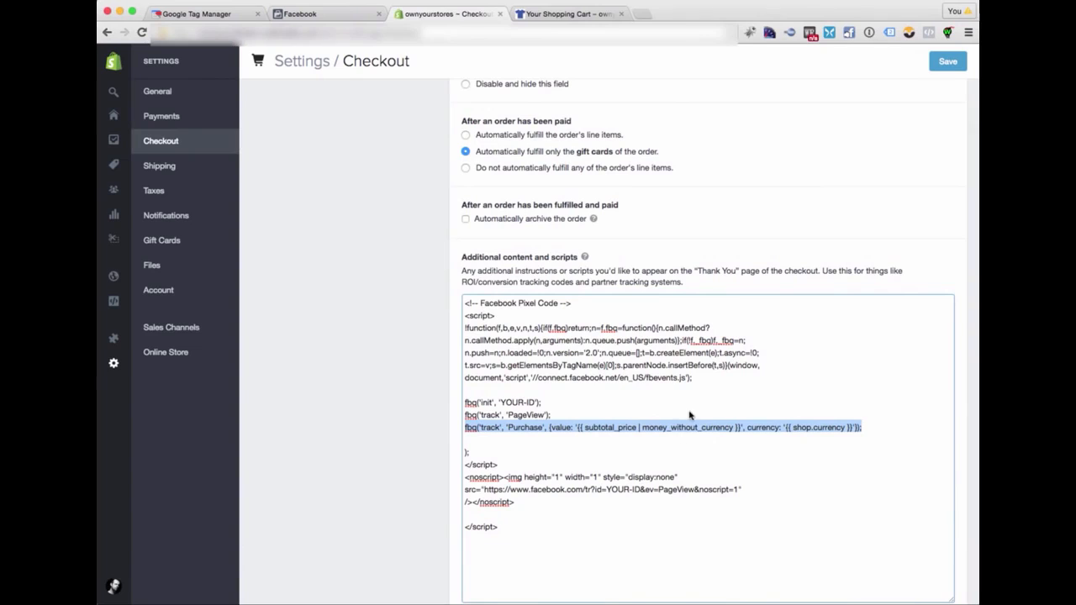